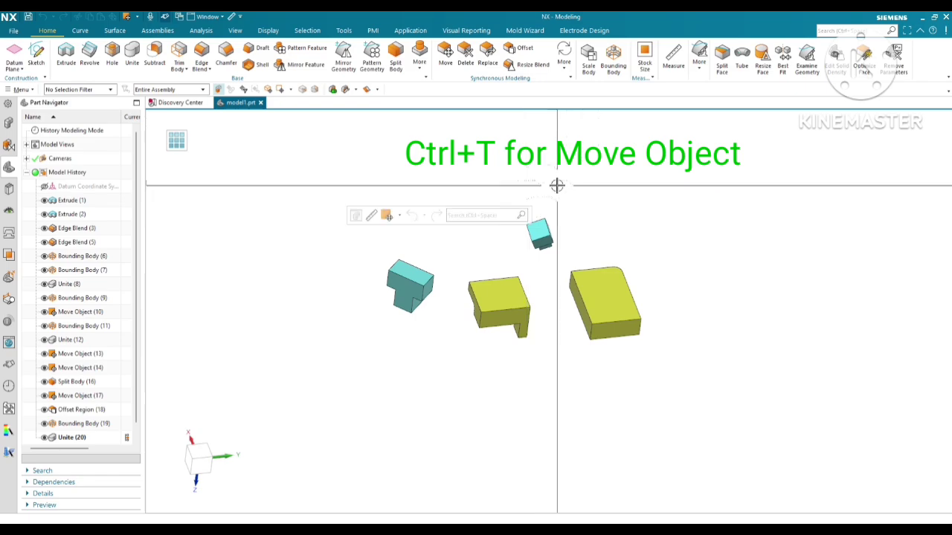
# - Set up a Move Object operation on the yellow block with the rounded corner, using Distance motion along the Y-axis
pyautogui.scroll(1, 557, 187)
pyautogui.hotkey('ctrl', 't')
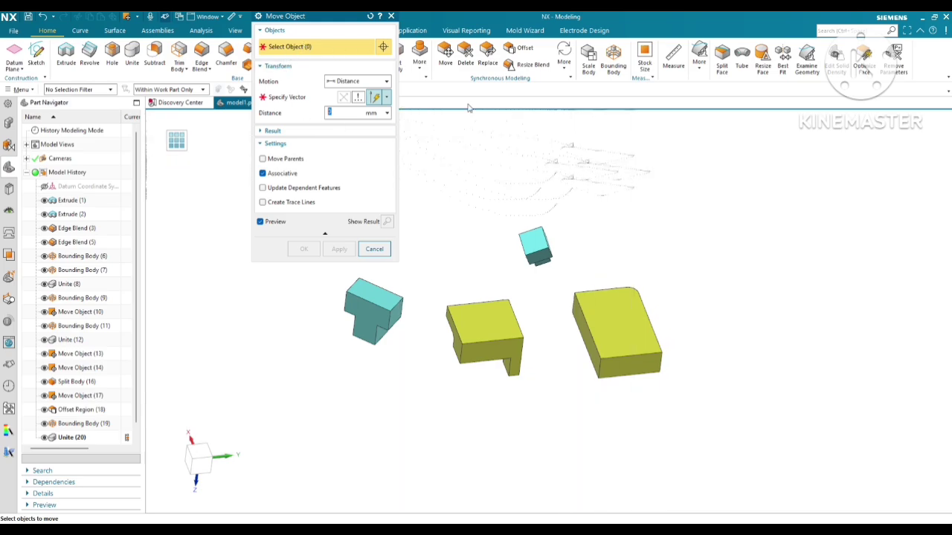
pyautogui.click(614, 307)
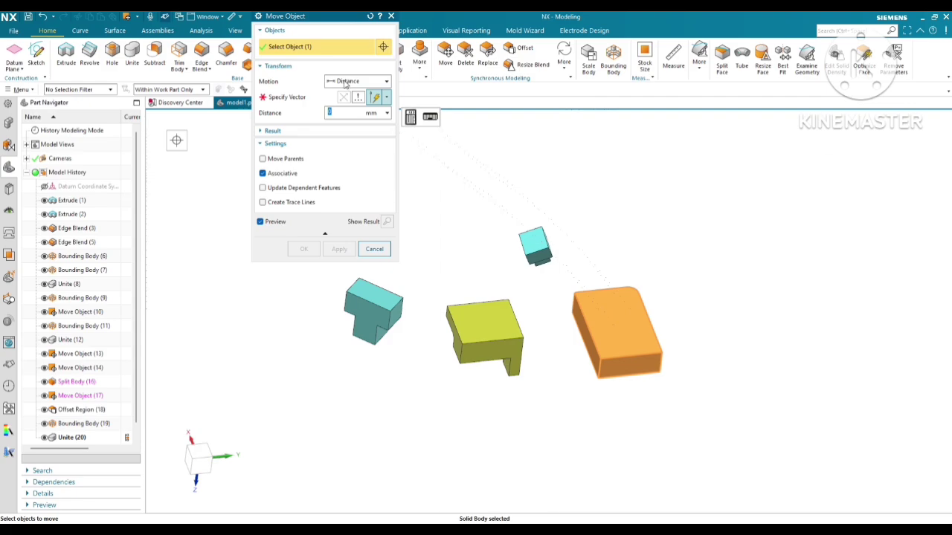
pyautogui.click(344, 82)
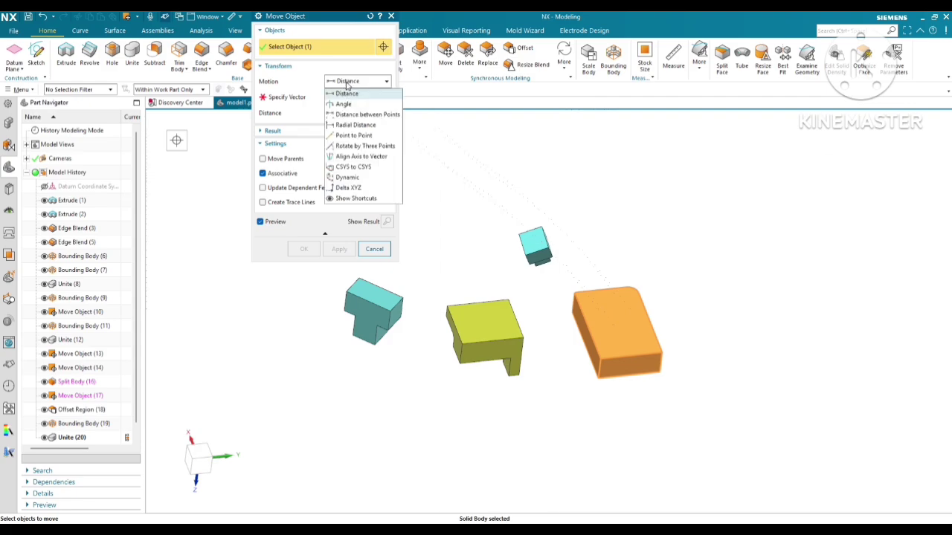
pyautogui.click(344, 103)
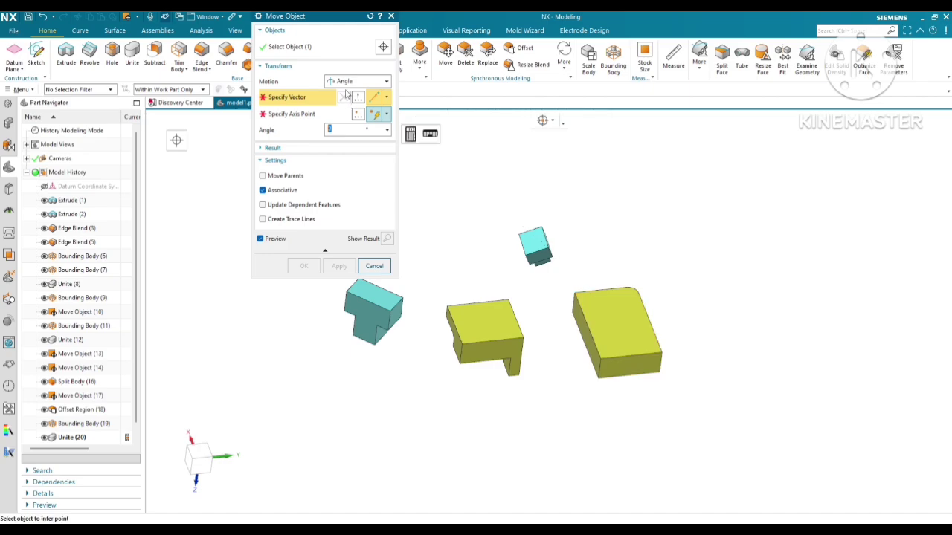
pyautogui.click(347, 84)
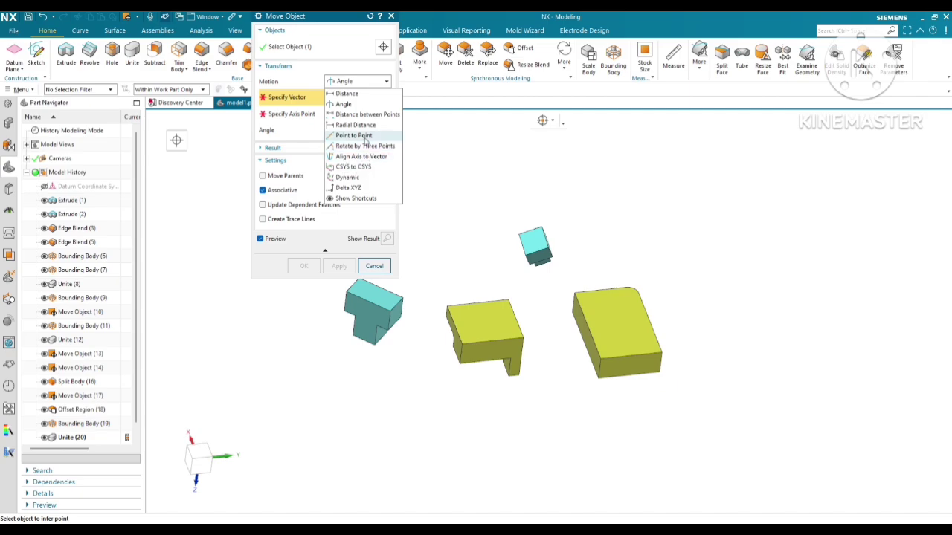
pyautogui.click(353, 95)
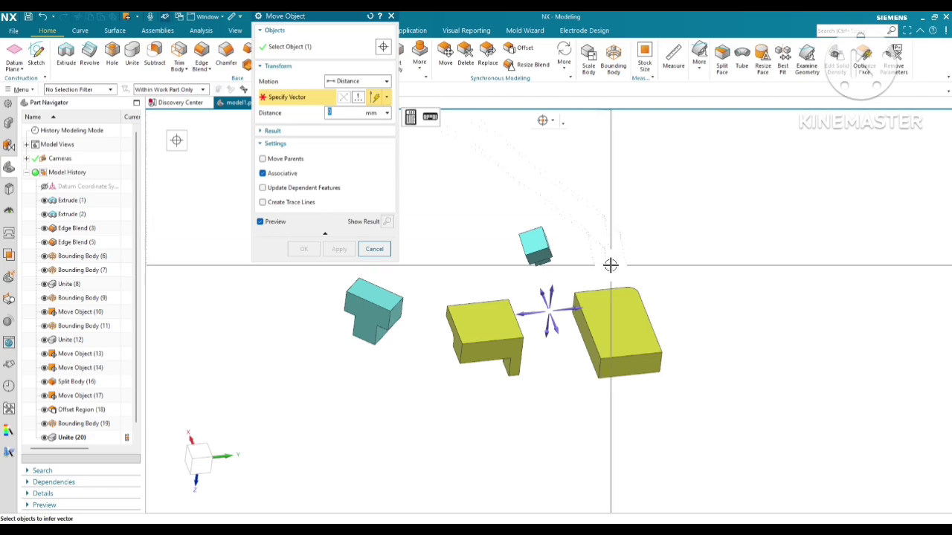
pyautogui.moveTo(614, 308); pyautogui.dragTo(603, 309, button='middle')
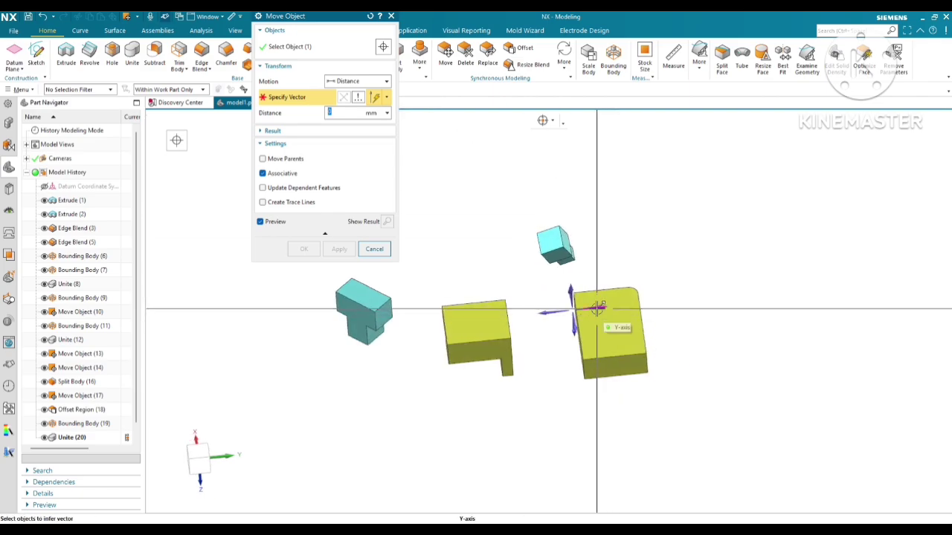
pyautogui.click(599, 311)
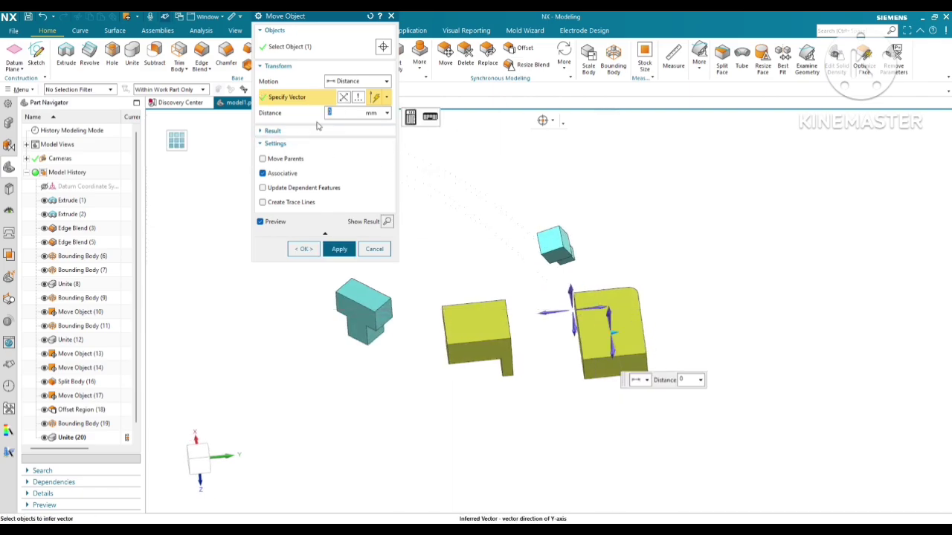
# - Try a move distance of 100 mm, reduce it to about 36 mm, and apply the move to the rounded block
pyautogui.press('Return')
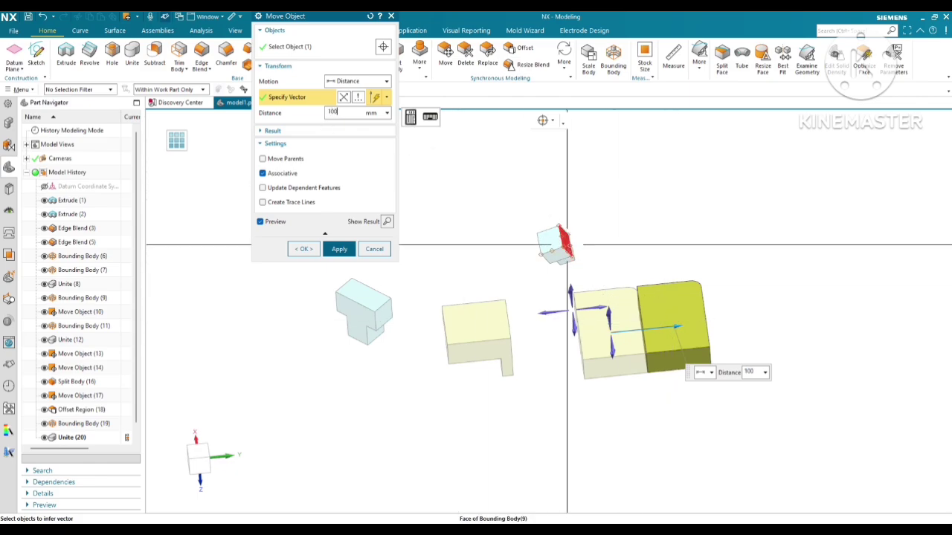
pyautogui.write('100')
pyautogui.press('Return')
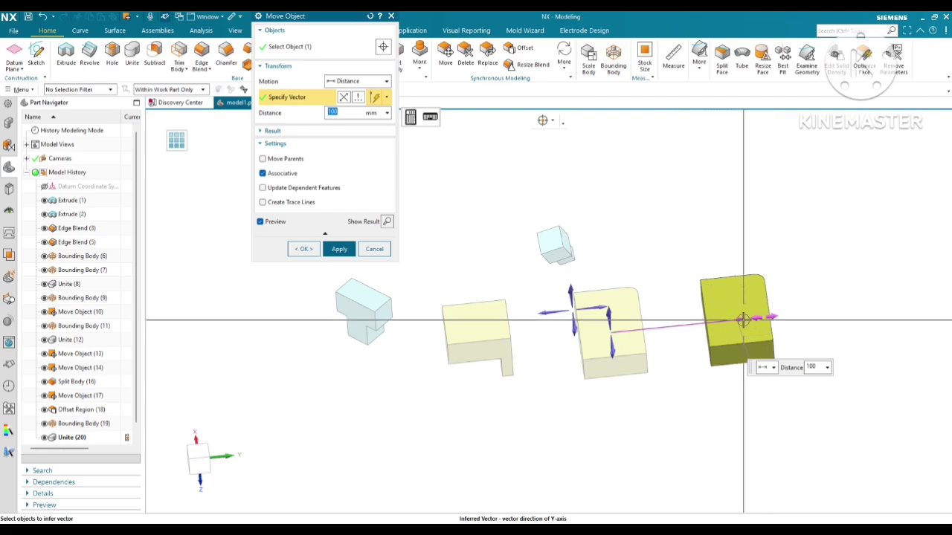
pyautogui.moveTo(741, 319); pyautogui.dragTo(663, 327)
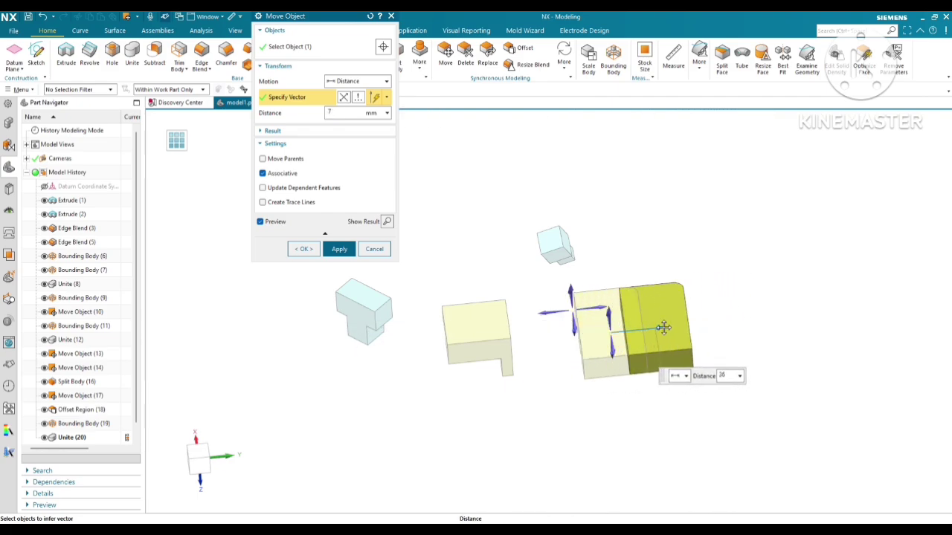
pyautogui.click(339, 249)
pyautogui.press('Escape')
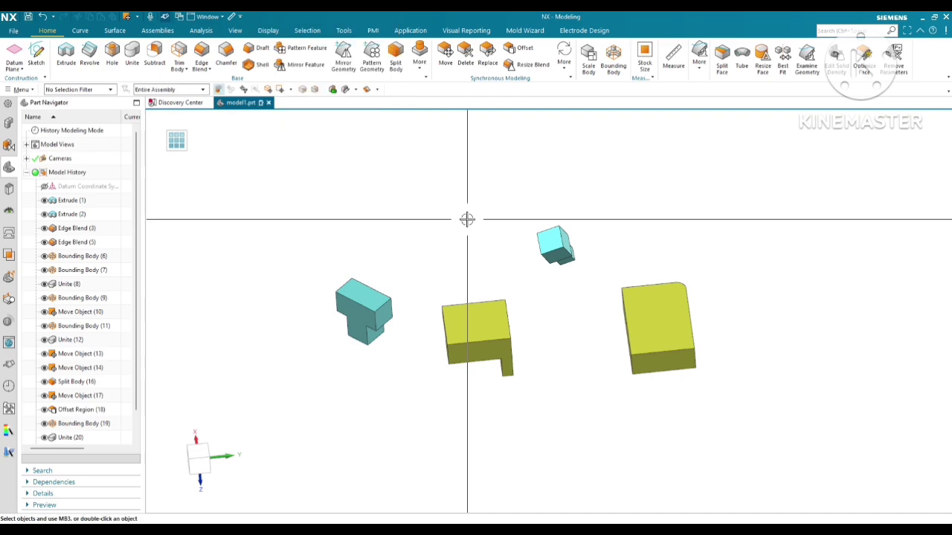
# - Set up an Angle move of the rounded block about a vertical axis through its top face's front corner
pyautogui.hotkey('ctrl', 't')
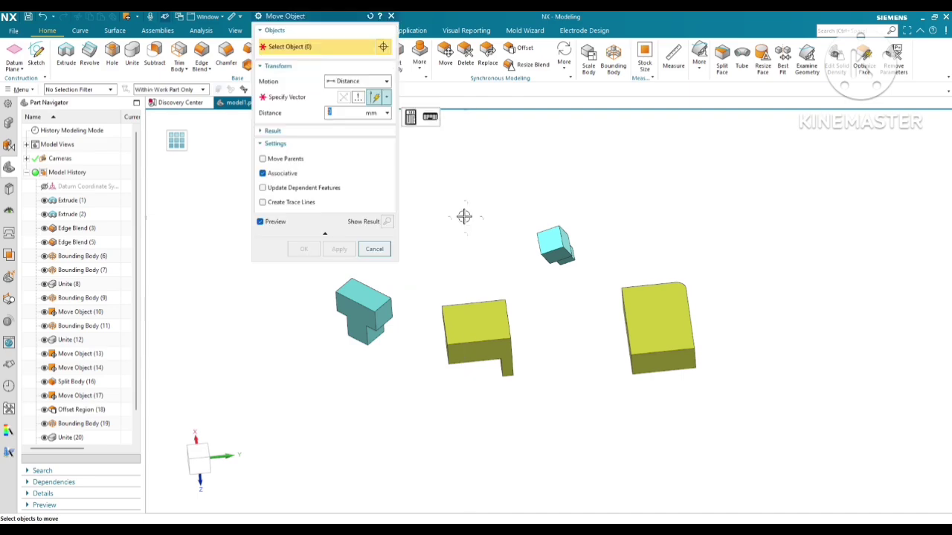
pyautogui.click(340, 81)
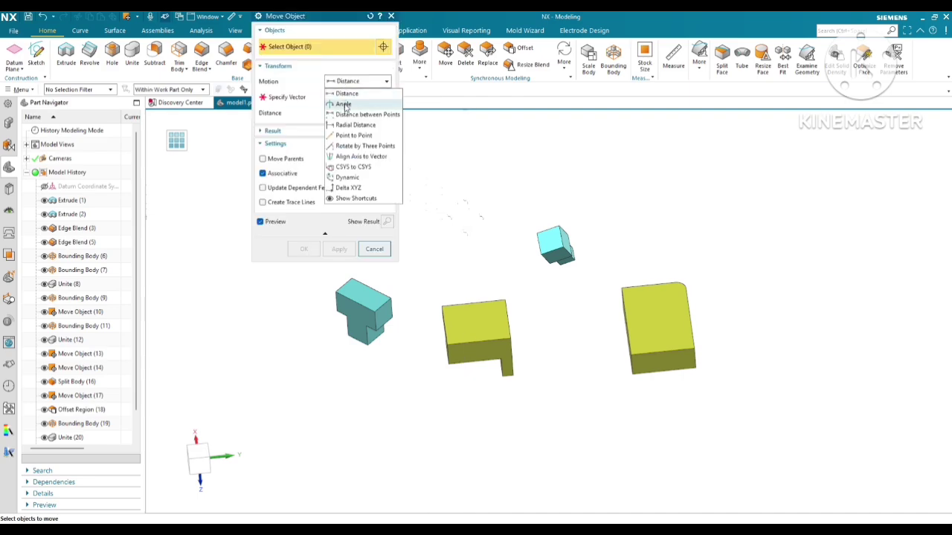
pyautogui.click(344, 105)
pyautogui.moveTo(618, 303); pyautogui.dragTo(659, 290, button='middle')
pyautogui.click(290, 46)
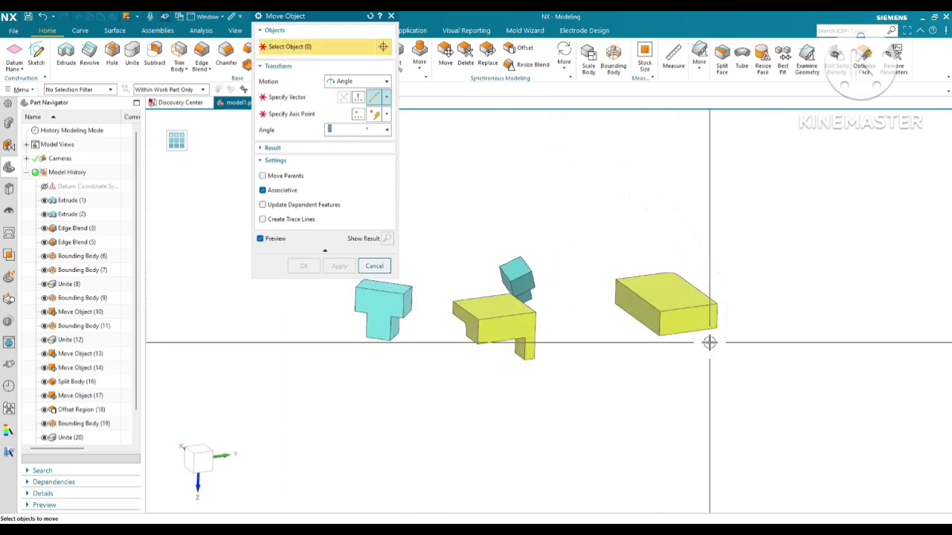
pyautogui.click(671, 321)
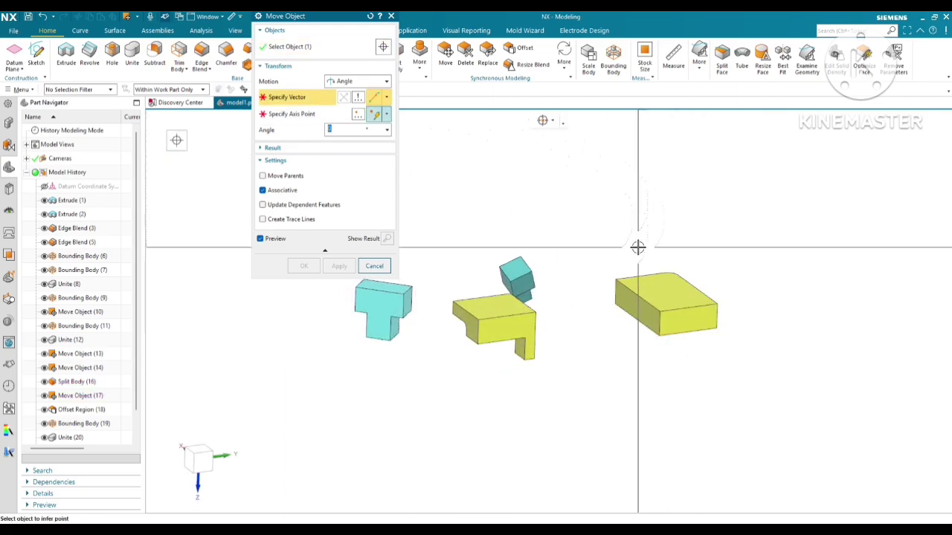
pyautogui.click(387, 97)
pyautogui.click(376, 108)
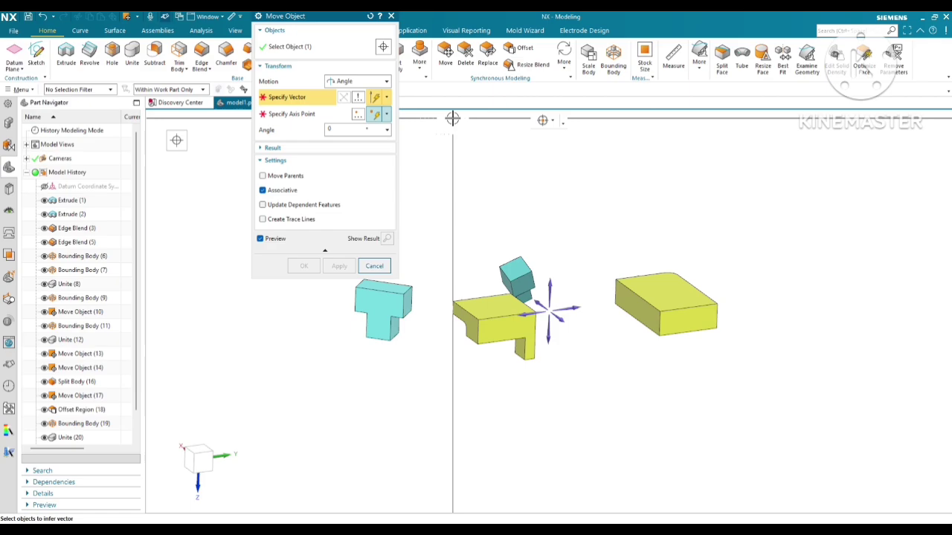
pyautogui.click(557, 277)
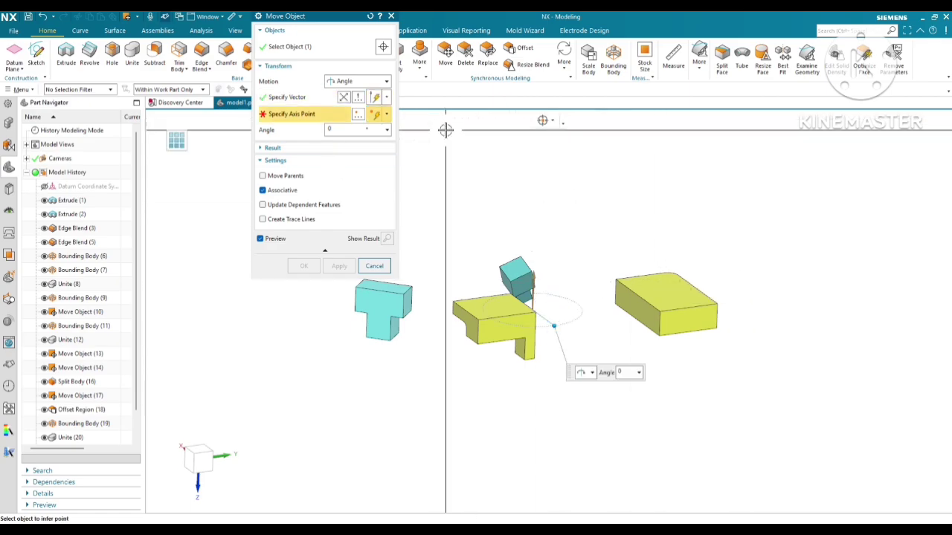
pyautogui.click(660, 311)
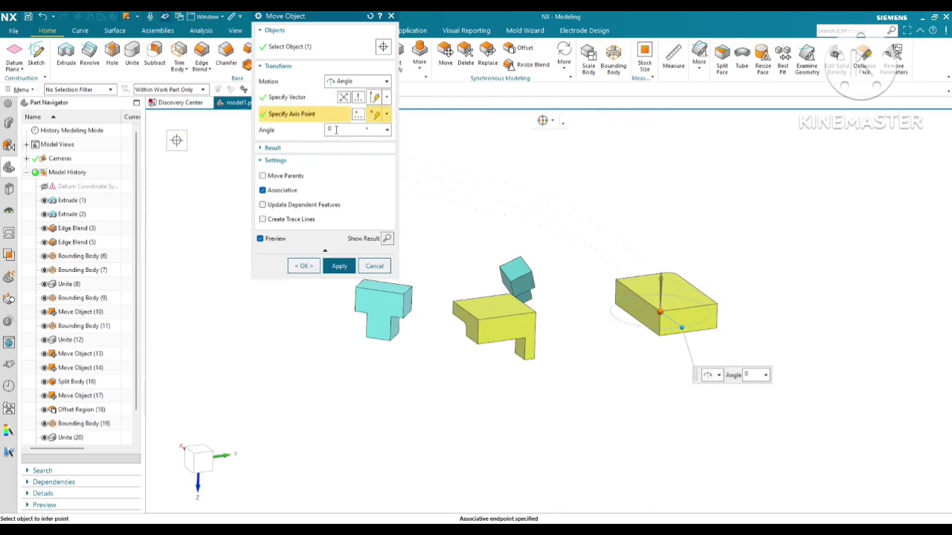
# - Preview the rounded block's rotation at 30 degrees, then set the angle to 10 degrees and apply it
pyautogui.write('50')
pyautogui.press('Return')
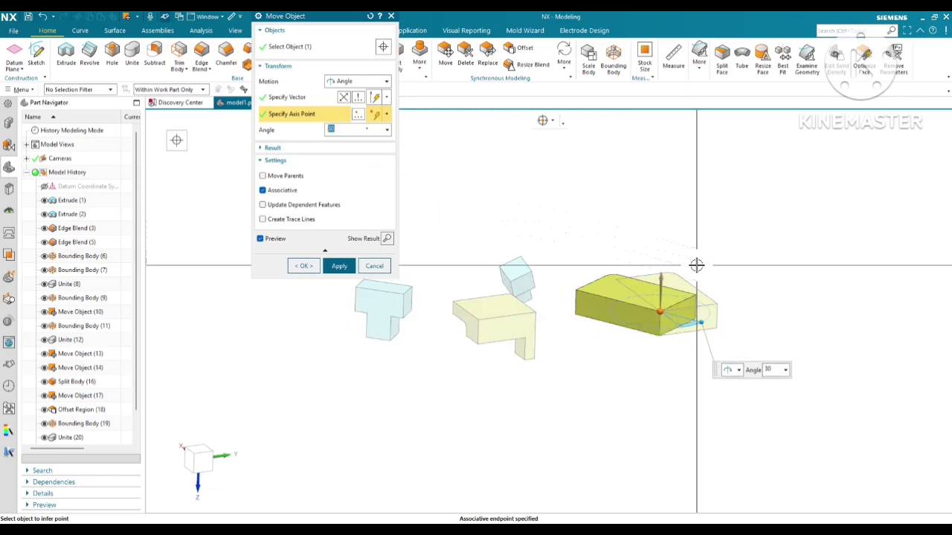
pyautogui.moveTo(697, 266); pyautogui.dragTo(696, 303, button='middle')
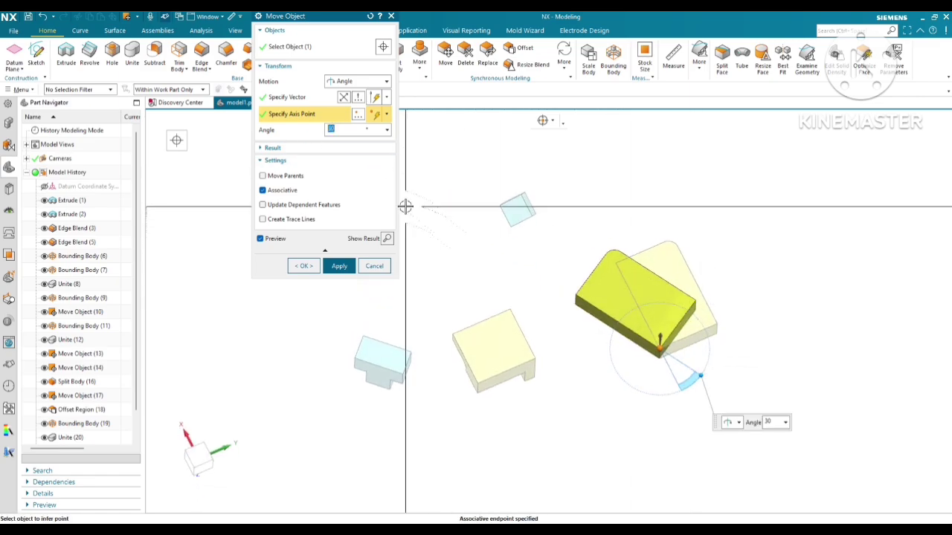
pyautogui.write('10')
pyautogui.press('Return')
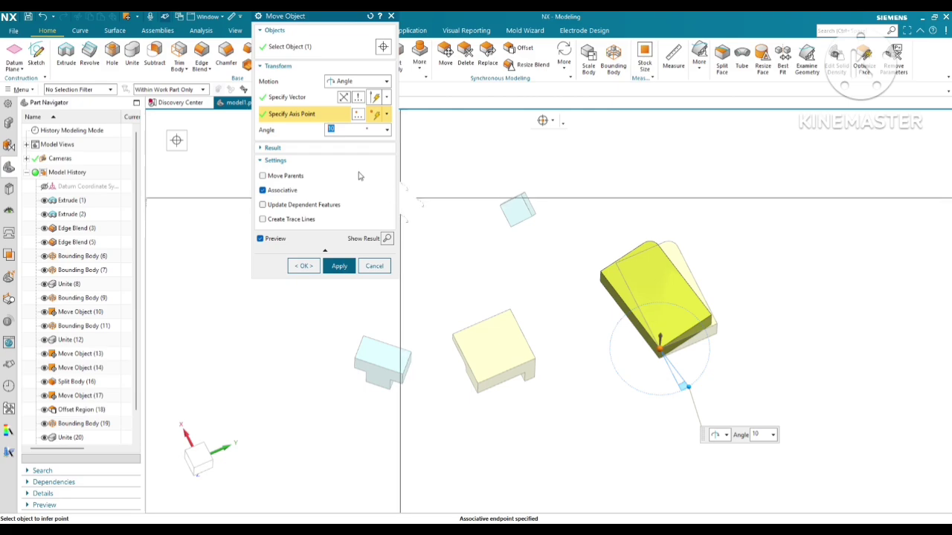
pyautogui.click(340, 266)
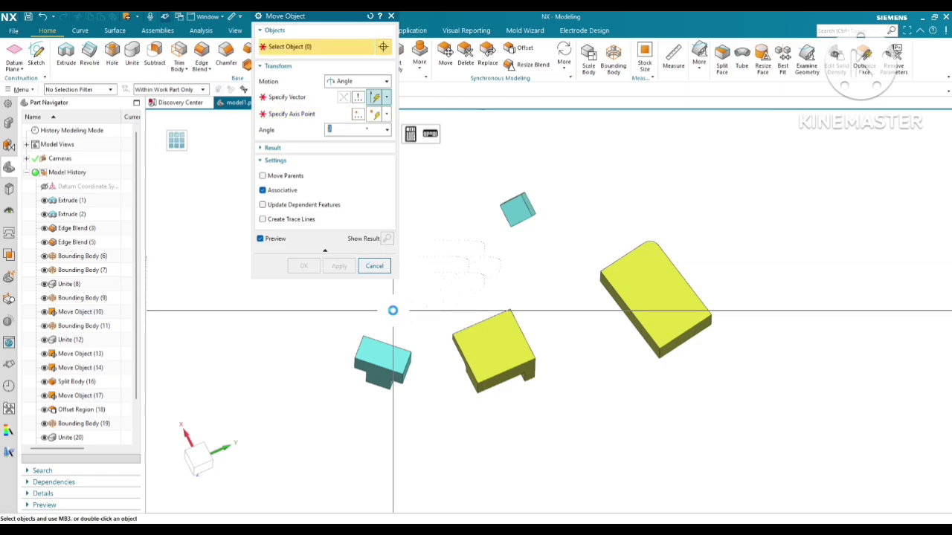
pyautogui.click(374, 265)
# - Delete the rounded block's rotation, the last Move Object feature in the model history
pyautogui.rightClick(84, 426)
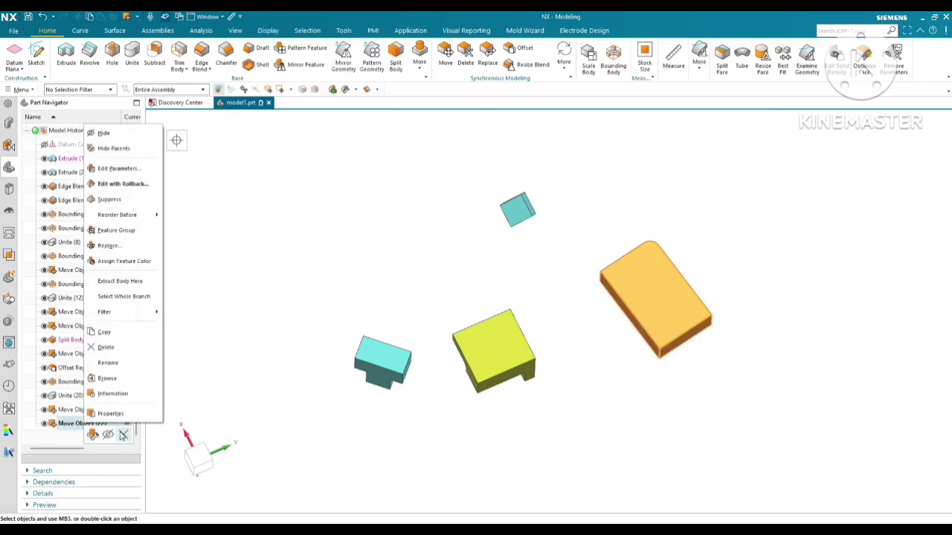
pyautogui.click(104, 357)
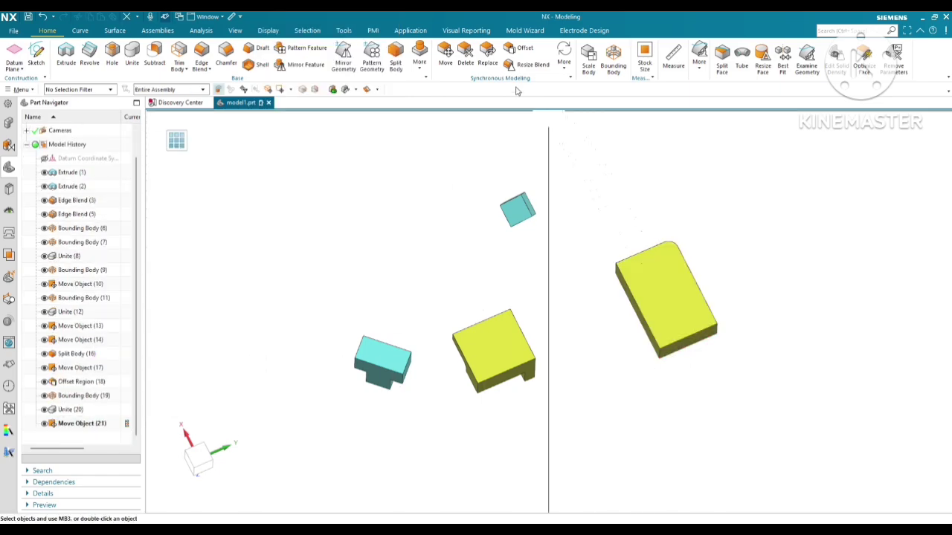
# - Start a Move Object operation with Distance between Points motion and select the rounded yellow block to move
pyautogui.hotkey('ctrl', 't')
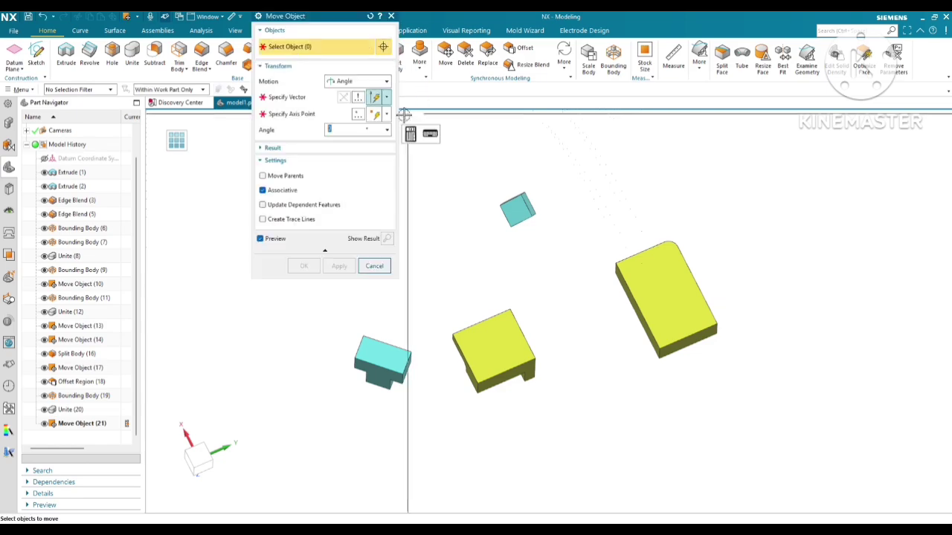
pyautogui.click(357, 81)
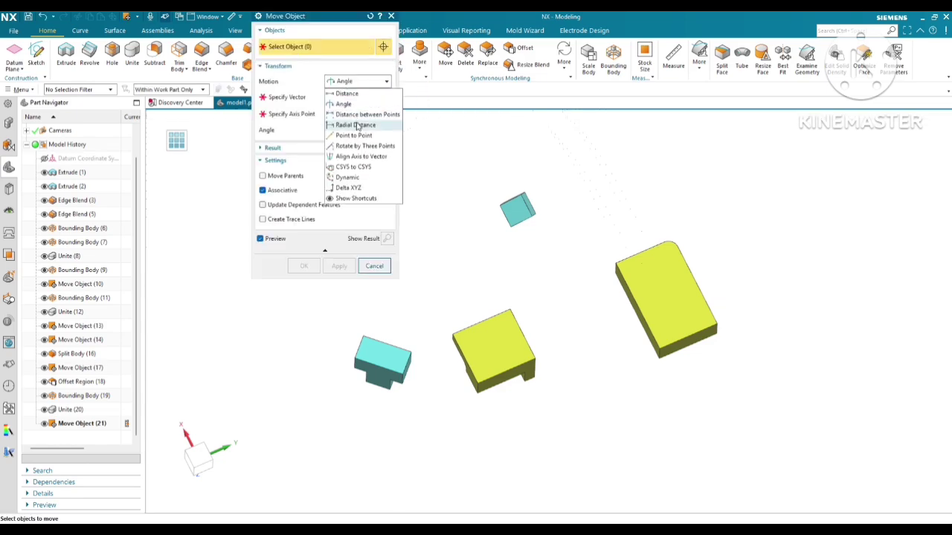
pyautogui.click(354, 135)
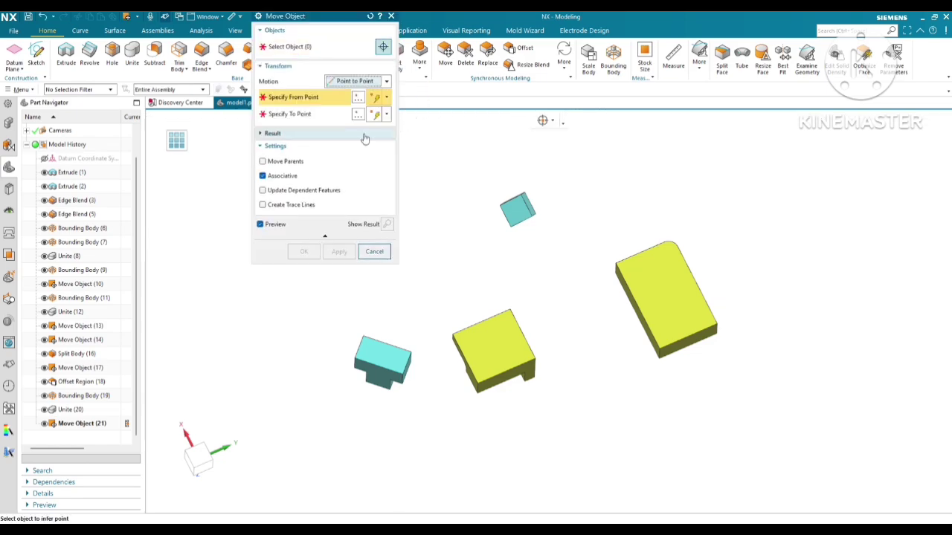
pyautogui.click(365, 81)
pyautogui.click(364, 115)
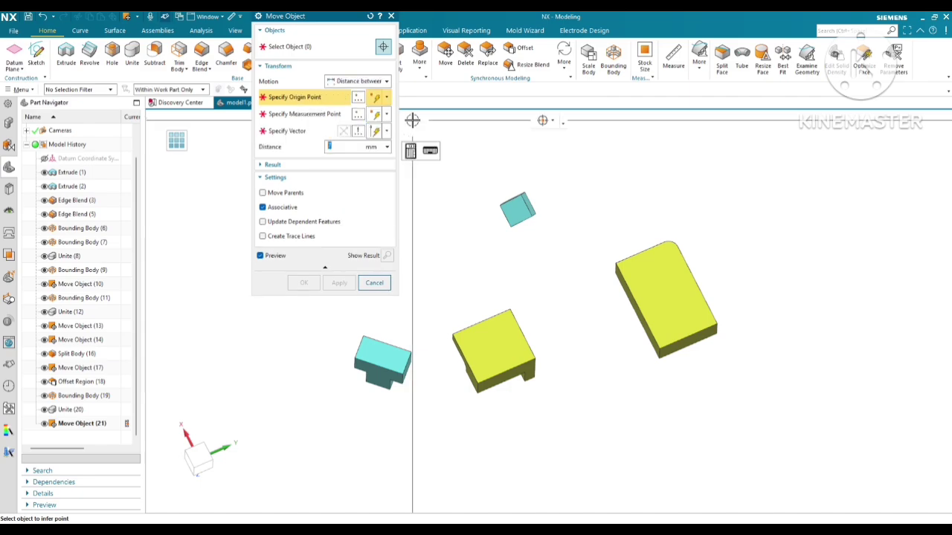
pyautogui.moveTo(676, 201); pyautogui.dragTo(665, 259, button='middle')
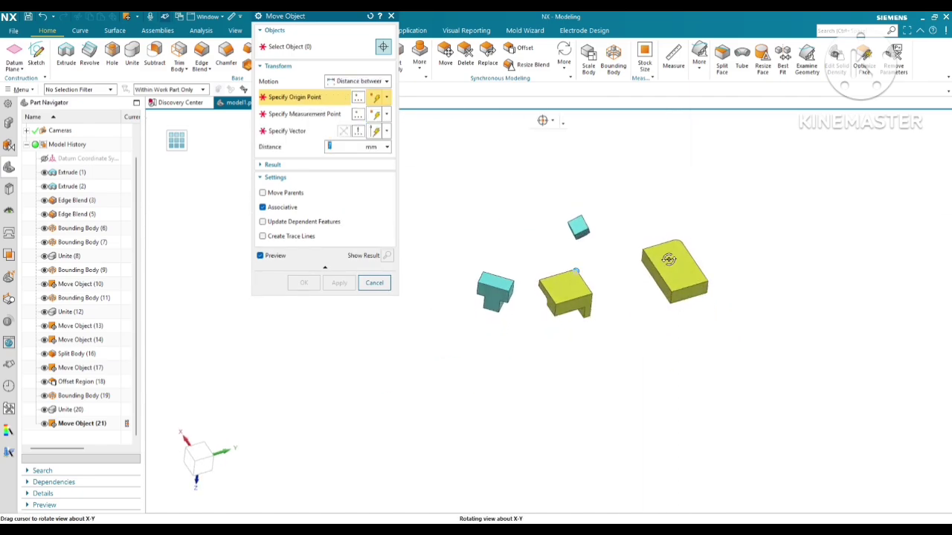
pyautogui.scroll(3, 665, 259)
pyautogui.click(290, 46)
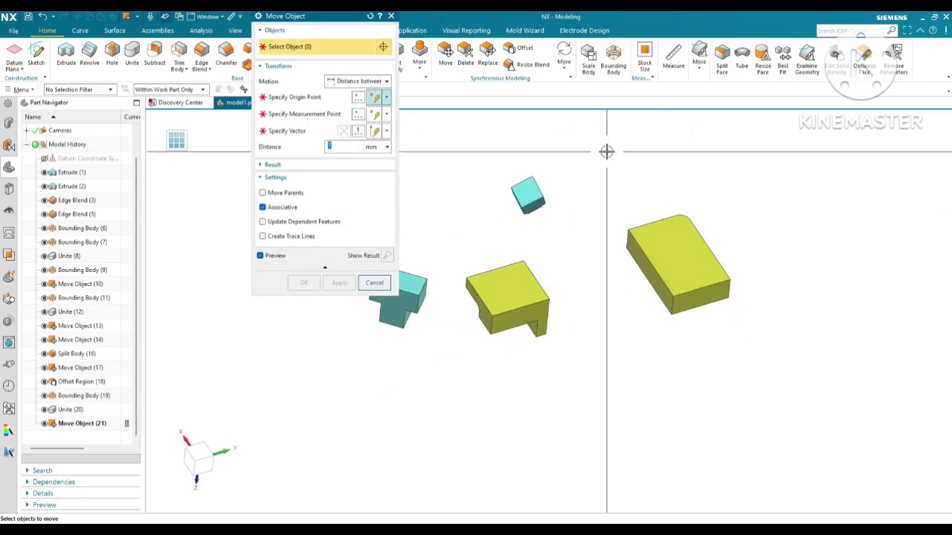
pyautogui.click(698, 268)
# - Specify the rounded block's lower front corner as origin, the other yellow block's near top corner as measurement point, and the Y-axis as vector
pyautogui.click(280, 103)
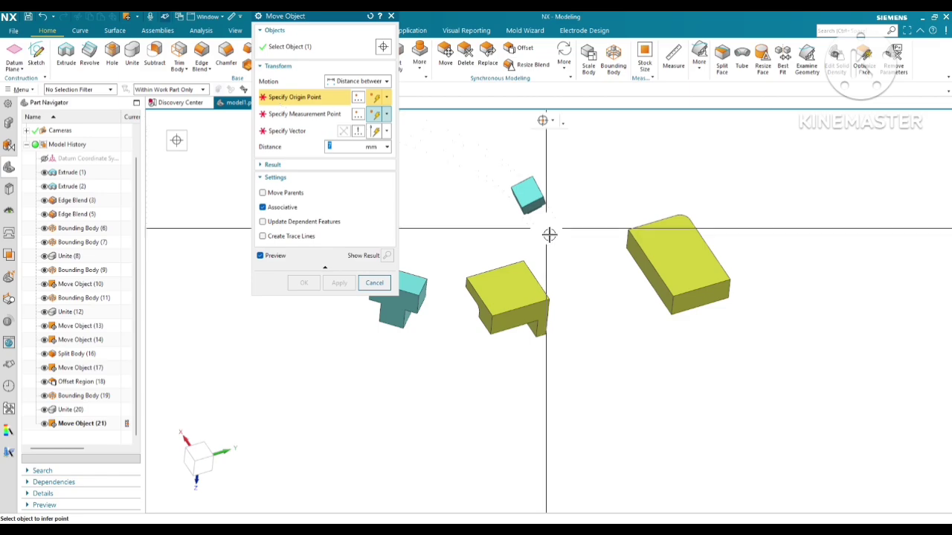
pyautogui.click(673, 313)
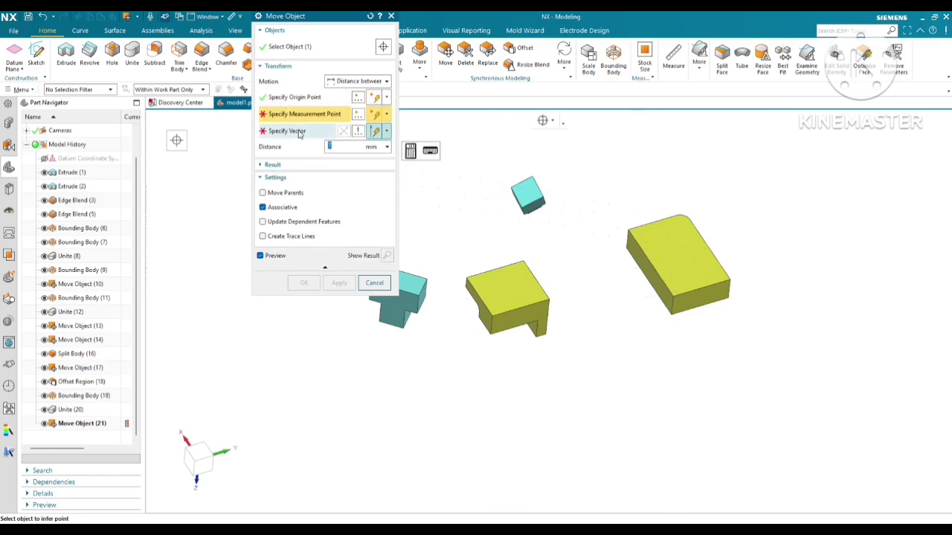
pyautogui.click(548, 301)
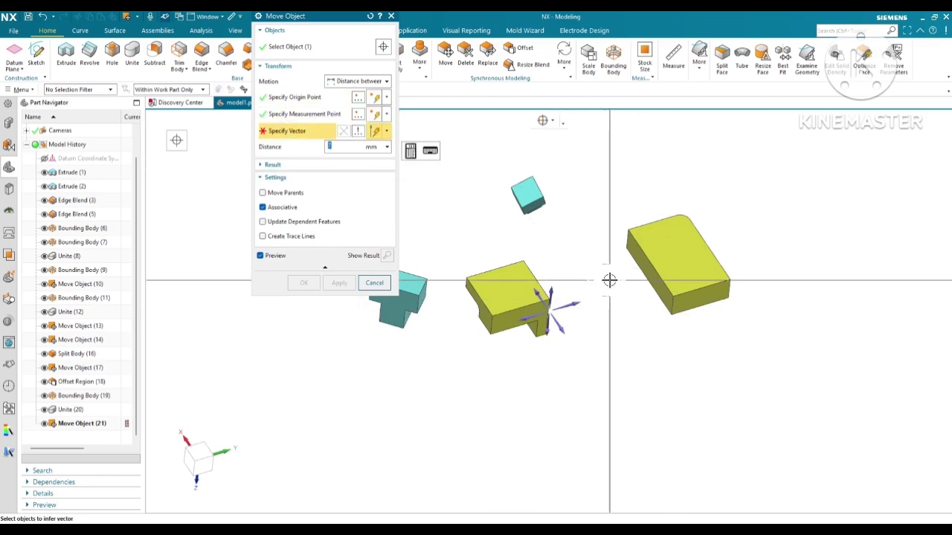
pyautogui.click(568, 306)
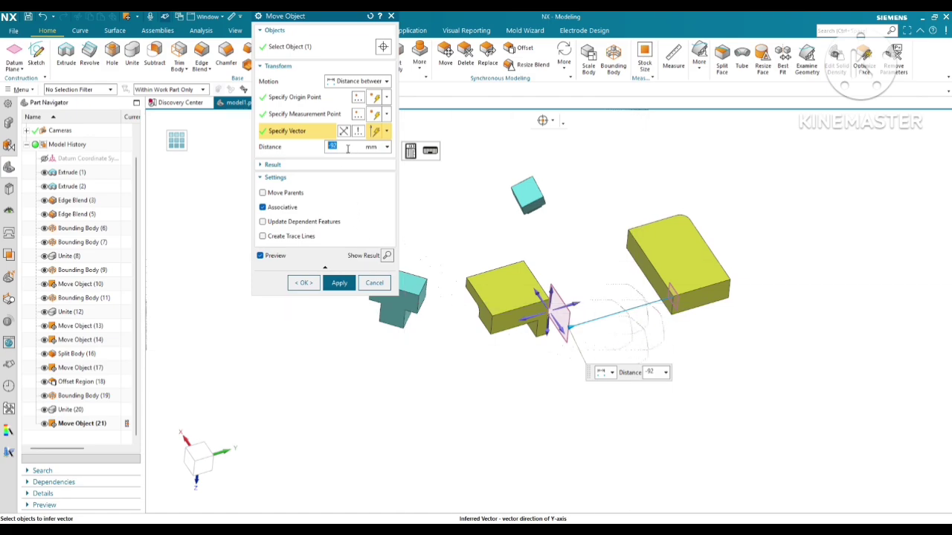
# - Apply the rounded block's Distance between Points move, then edit the feature to a distance of -100 mm
pyautogui.click(339, 283)
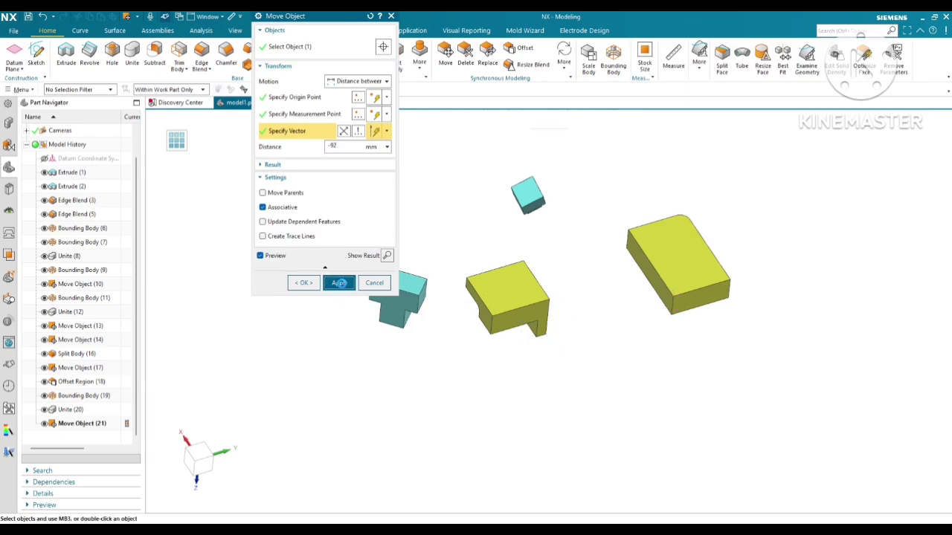
pyautogui.press('Escape')
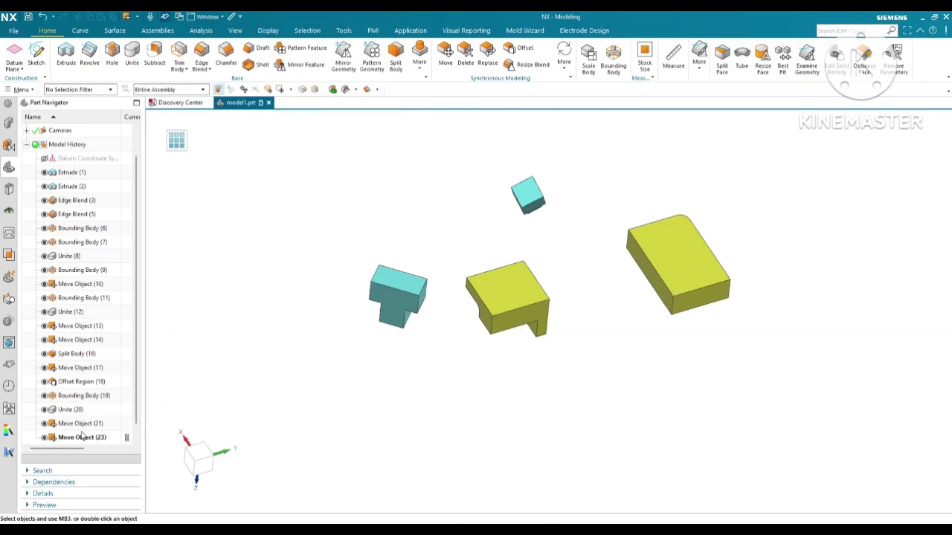
pyautogui.scroll(-1, 77, 439)
pyautogui.rightClick(77, 423)
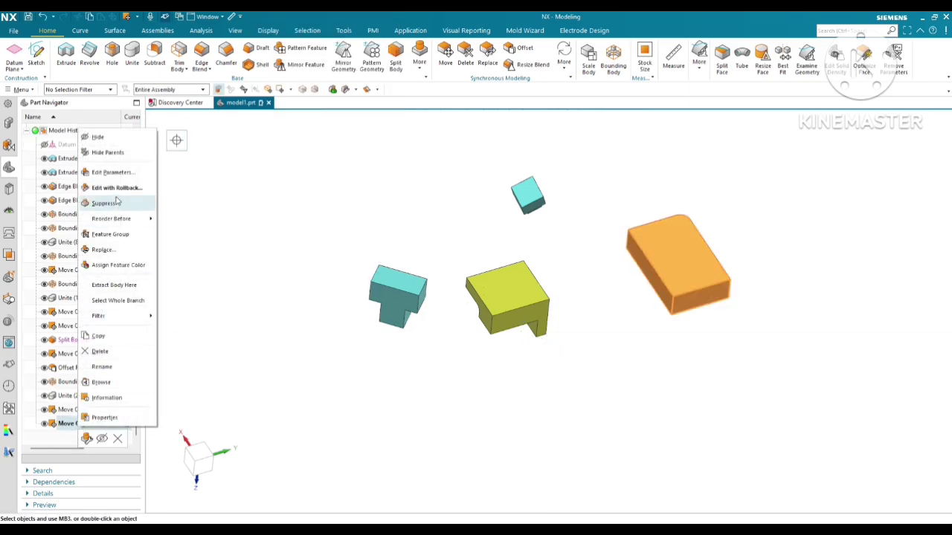
pyautogui.click(121, 173)
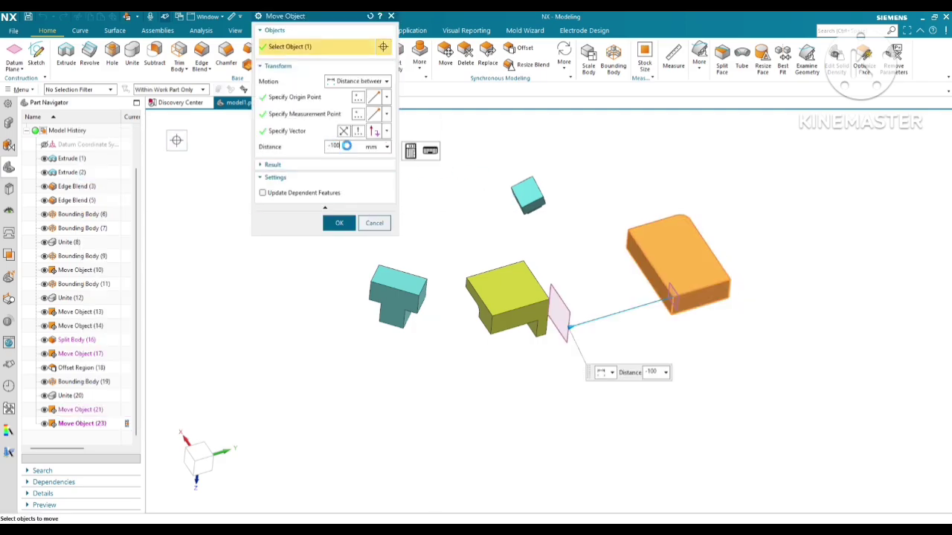
pyautogui.moveTo(565, 222); pyautogui.dragTo(409, 228, button='middle')
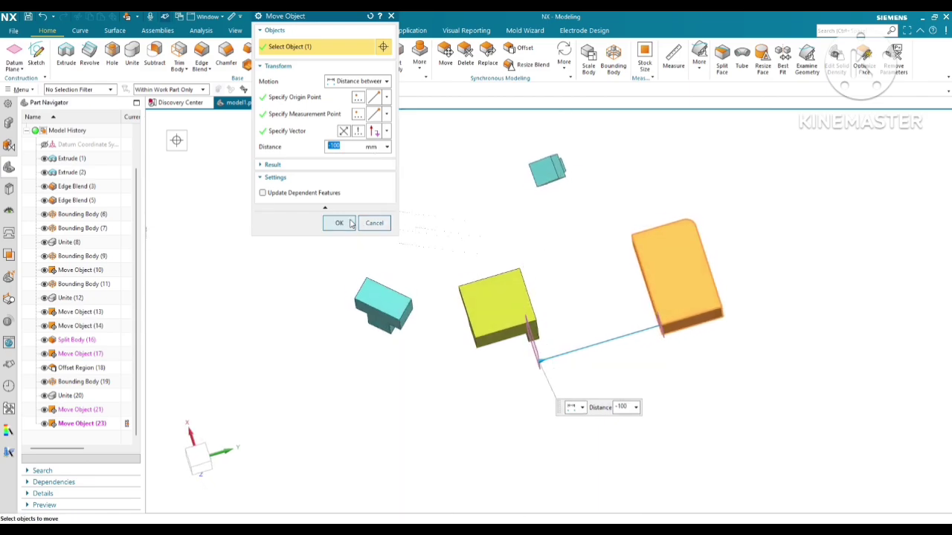
pyautogui.click(340, 223)
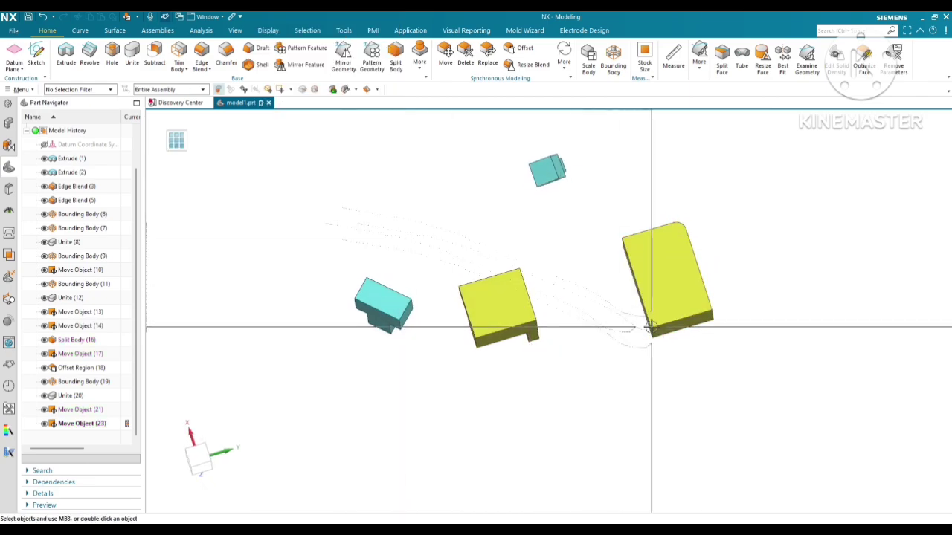
# - Reopen the rounded block's last move, preview distances of -92-8 and -92-15 mm, and set the distance to -92-20 mm
pyautogui.press('F8')
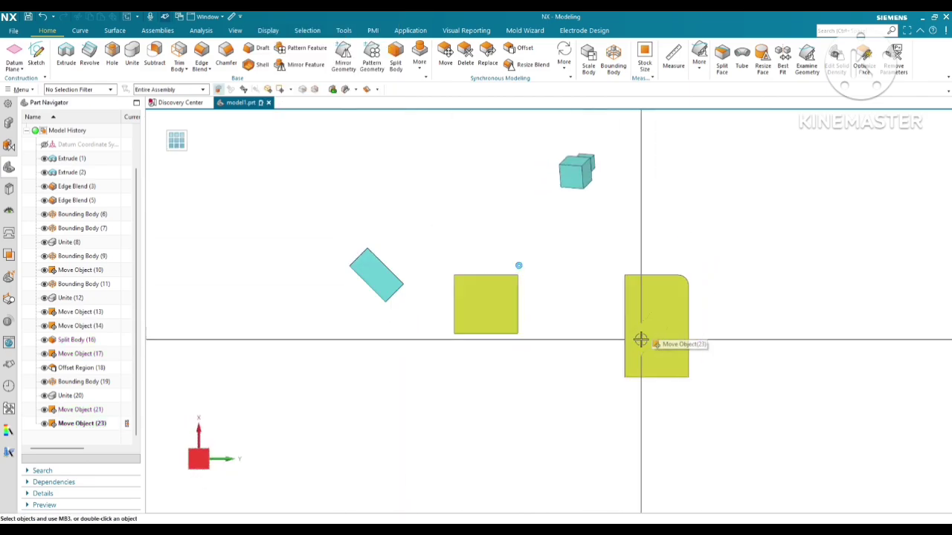
pyautogui.doubleClick(84, 423)
pyautogui.scroll(2, 652, 358)
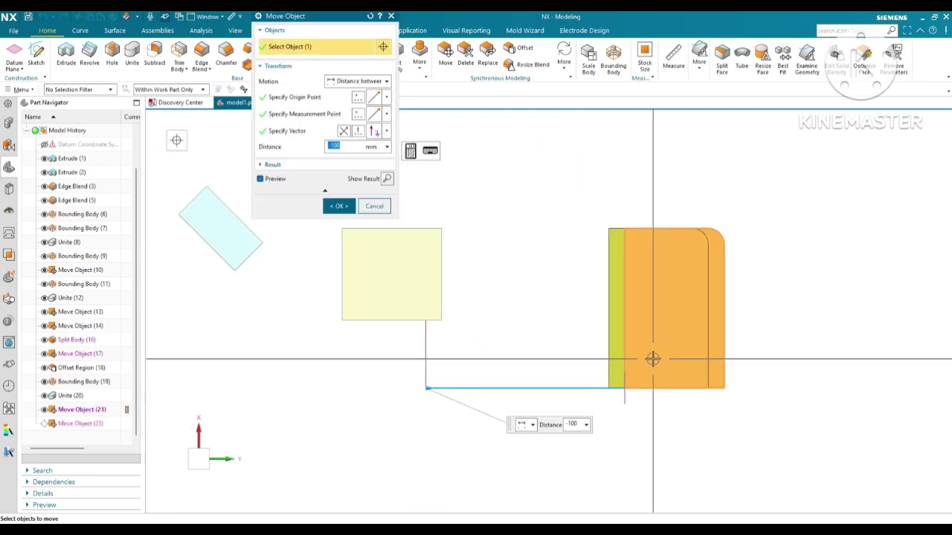
pyautogui.moveTo(651, 360); pyautogui.dragTo(659, 278, button='middle')
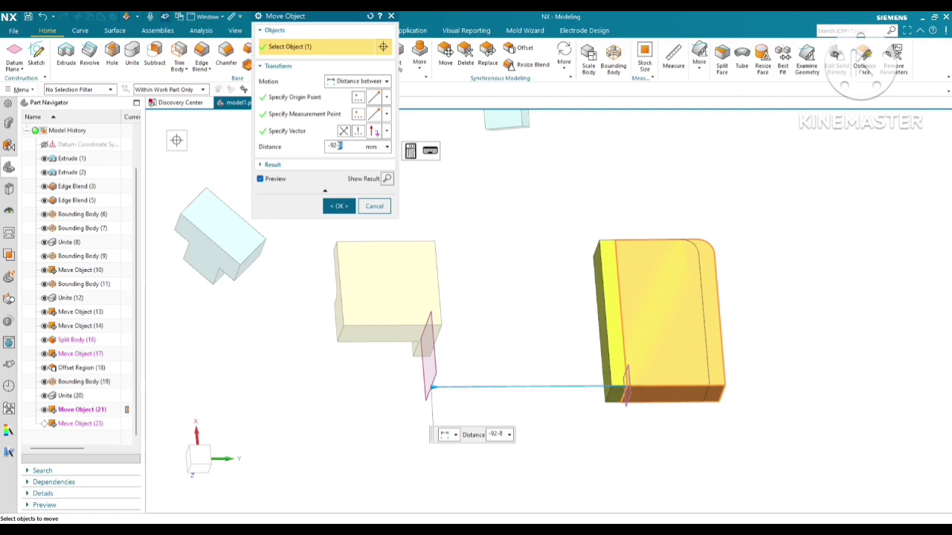
pyautogui.press('Return')
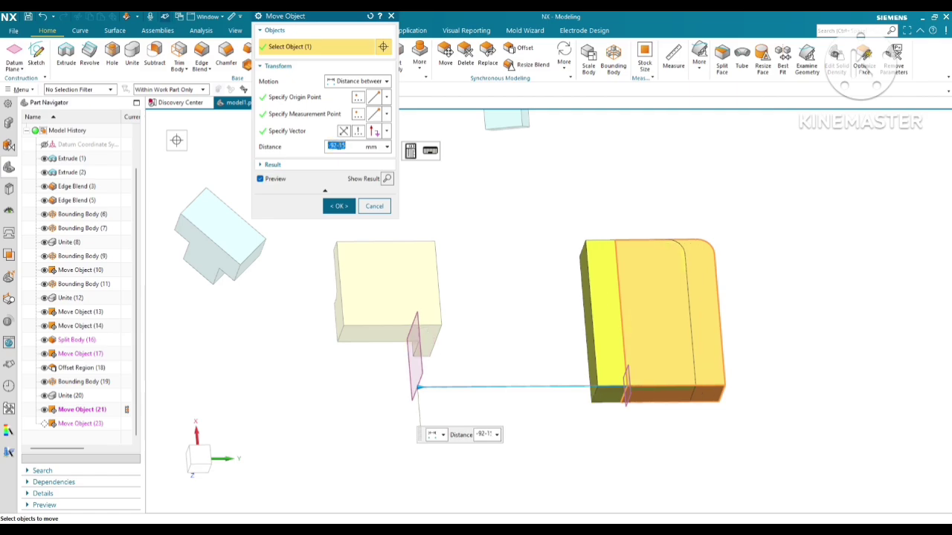
pyautogui.press('Return')
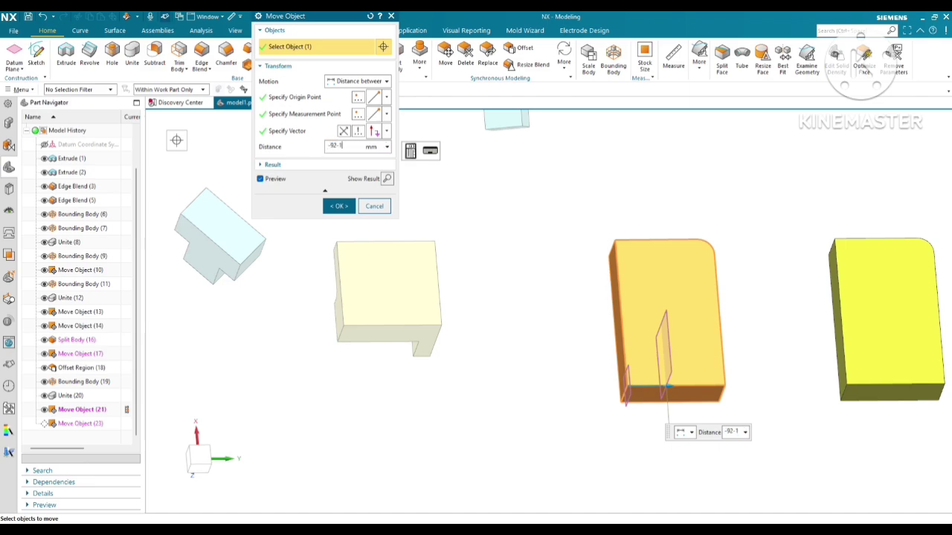
pyautogui.press('Return')
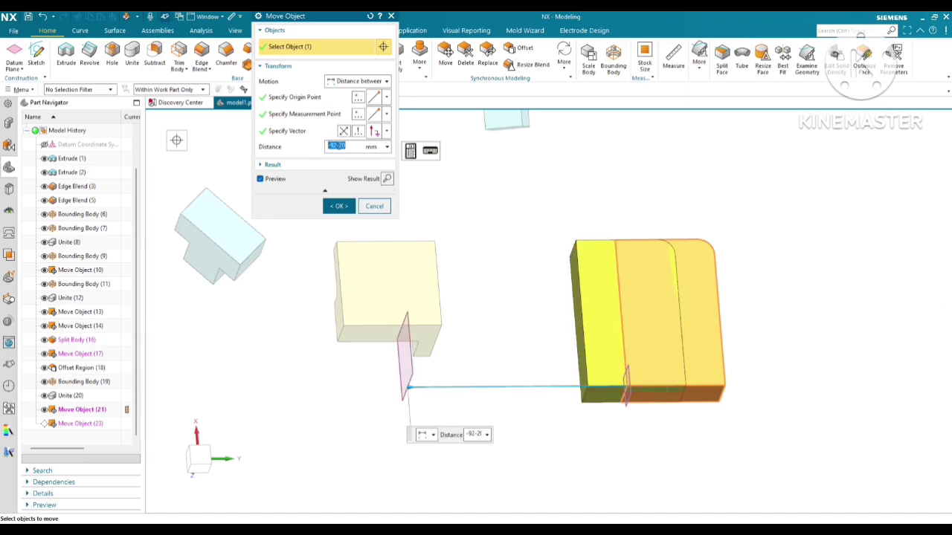
pyautogui.click(339, 206)
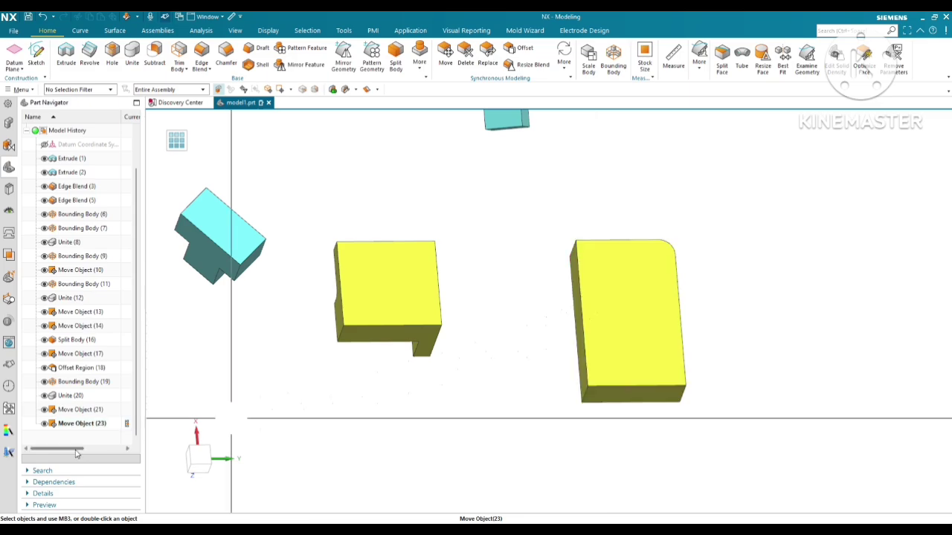
# - Delete the rounded block's Distance between Points move from the model history
pyautogui.rightClick(82, 423)
pyautogui.click(120, 435)
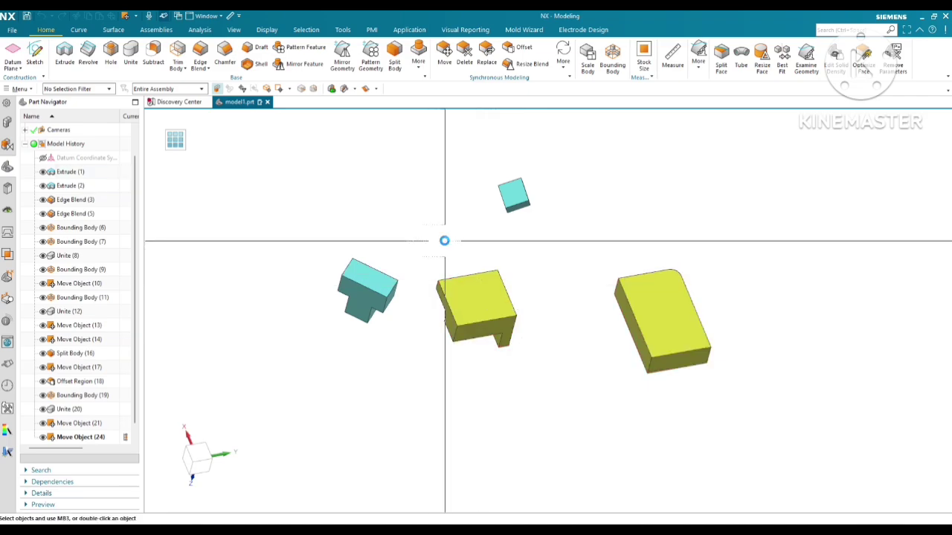
# - Start a Move Object operation with Point to Point motion and select the rounded yellow block to move
pyautogui.hotkey('ctrl', 't')
pyautogui.click(355, 80)
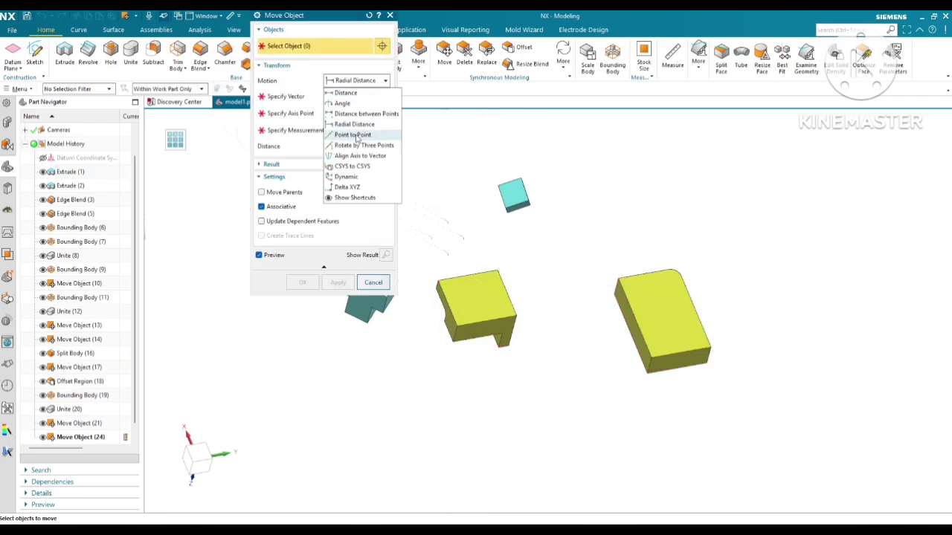
pyautogui.click(351, 134)
pyautogui.click(666, 330)
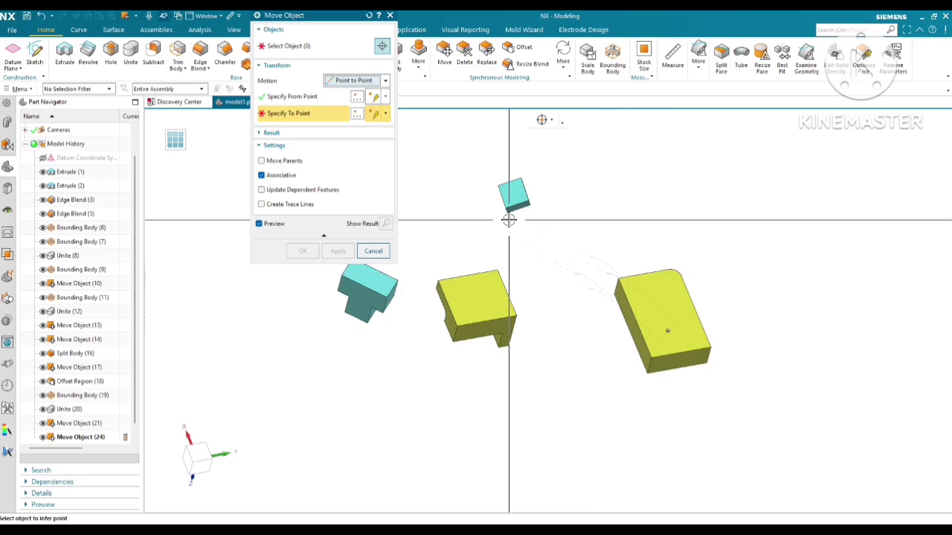
pyautogui.click(291, 49)
pyautogui.click(649, 300)
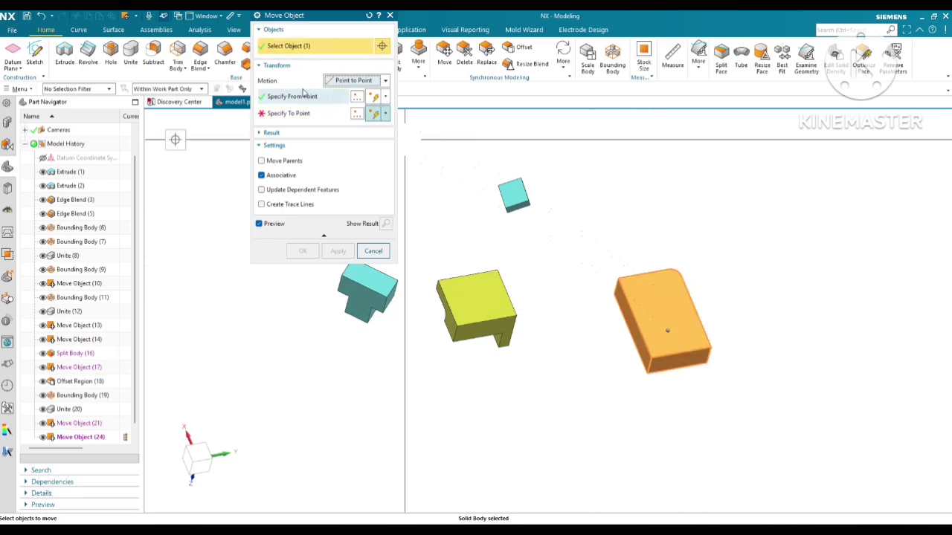
# - Move the rounded block from its near top corner to the matching left front top corner of the other yellow block
pyautogui.click(649, 303)
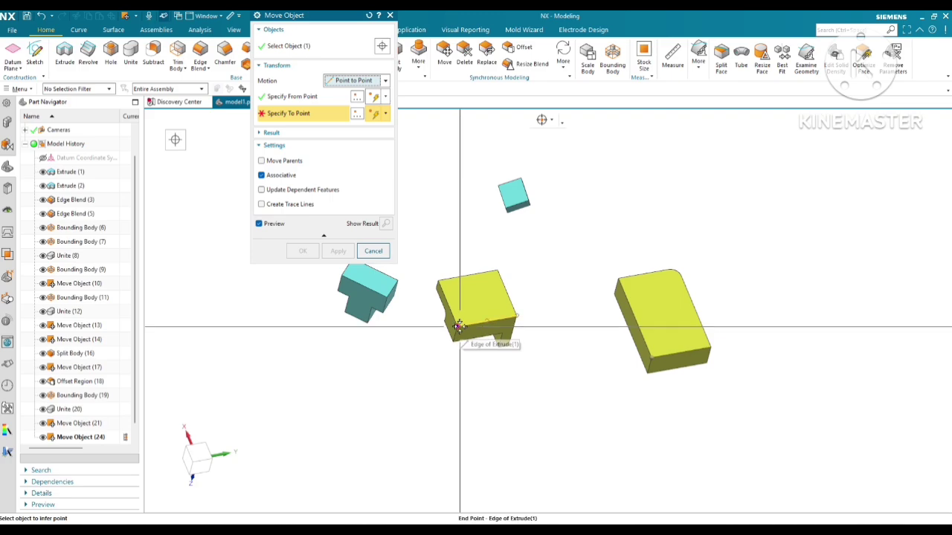
pyautogui.click(584, 338)
pyautogui.middleClick(455, 309)
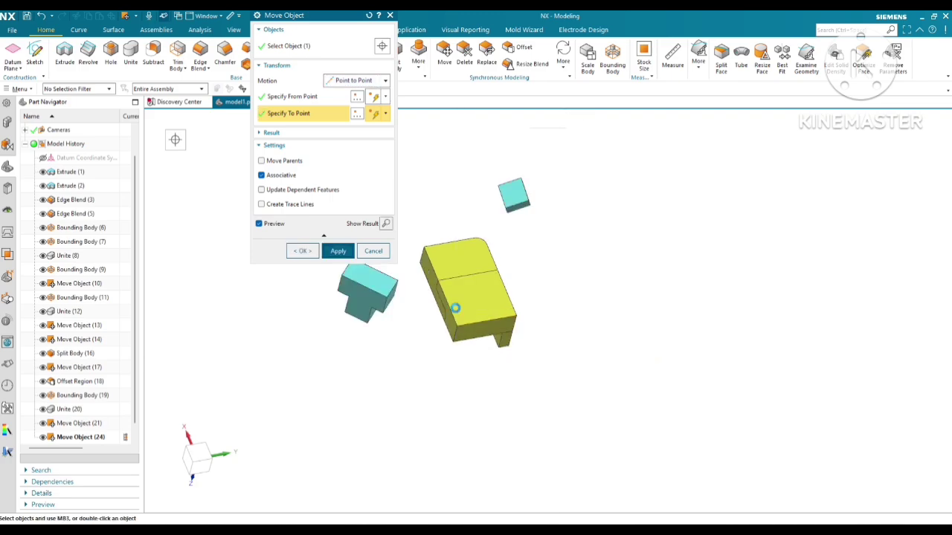
pyautogui.middleClick(453, 310)
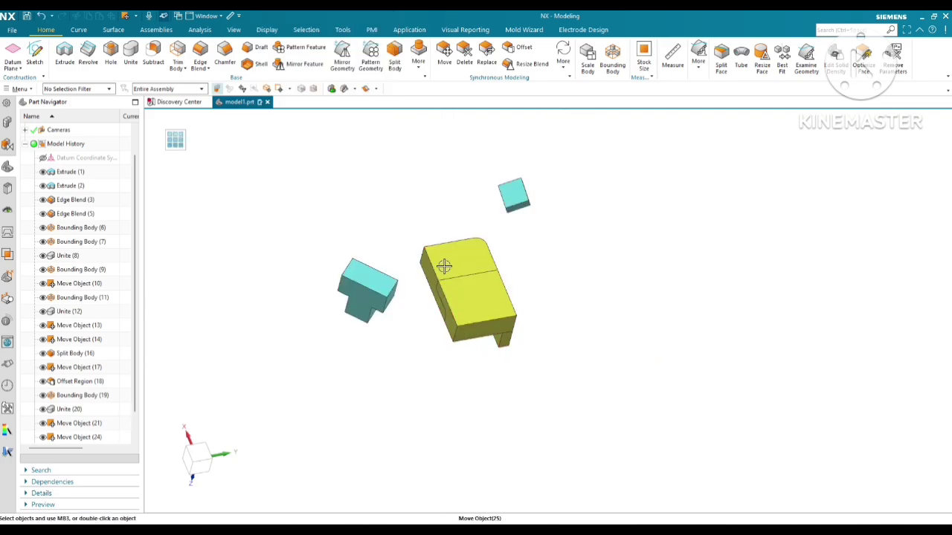
# - Delete the rounded block's Point to Point move, the last feature in the model history
pyautogui.click(444, 261)
pyautogui.rightClick(82, 423)
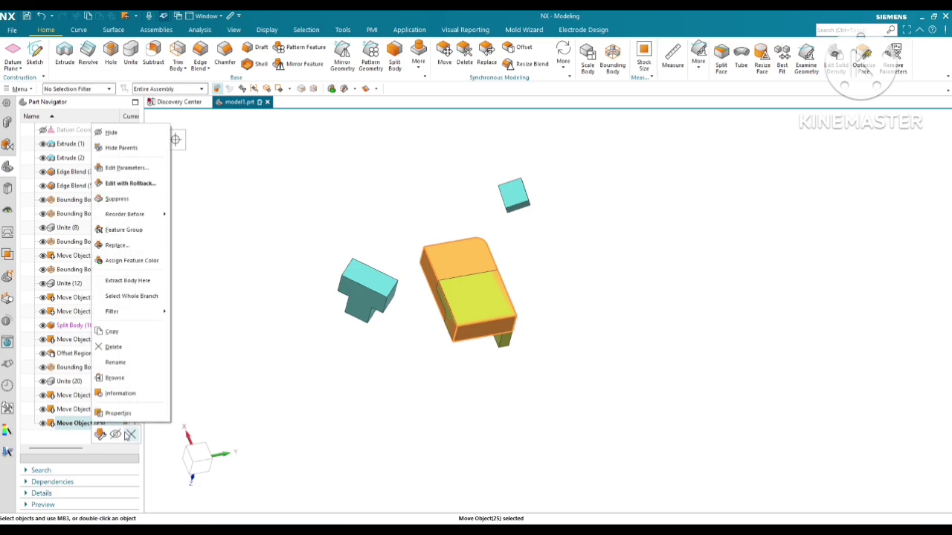
pyautogui.click(113, 362)
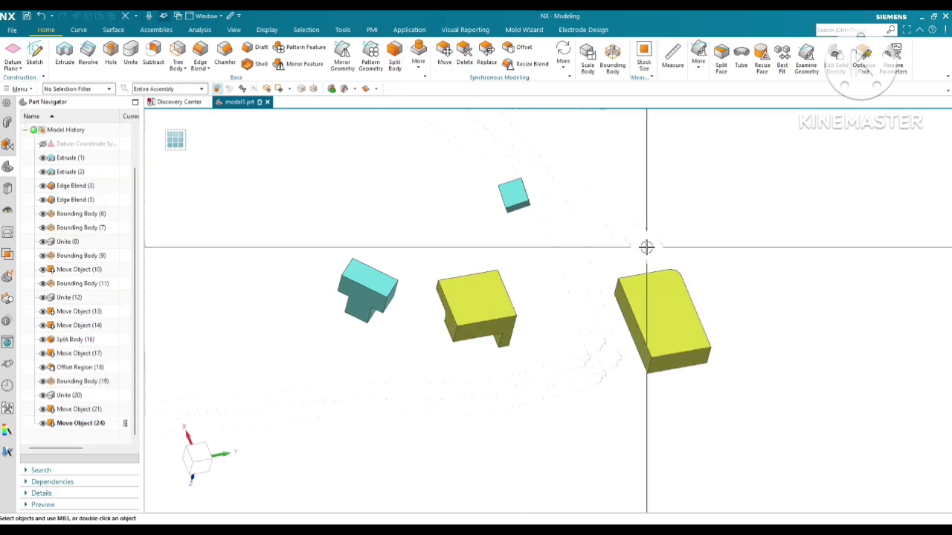
# - Start a Move Object operation with Align Axis to Vector motion and select the cyan T-shaped block to move
pyautogui.hotkey('ctrl', 't')
pyautogui.click(325, 81)
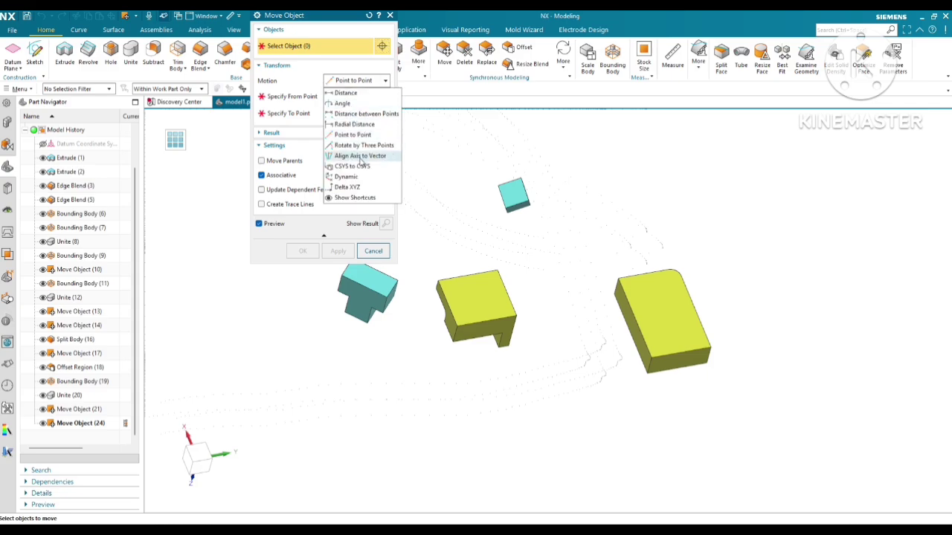
pyautogui.click(360, 156)
pyautogui.scroll(-3, 729, 329)
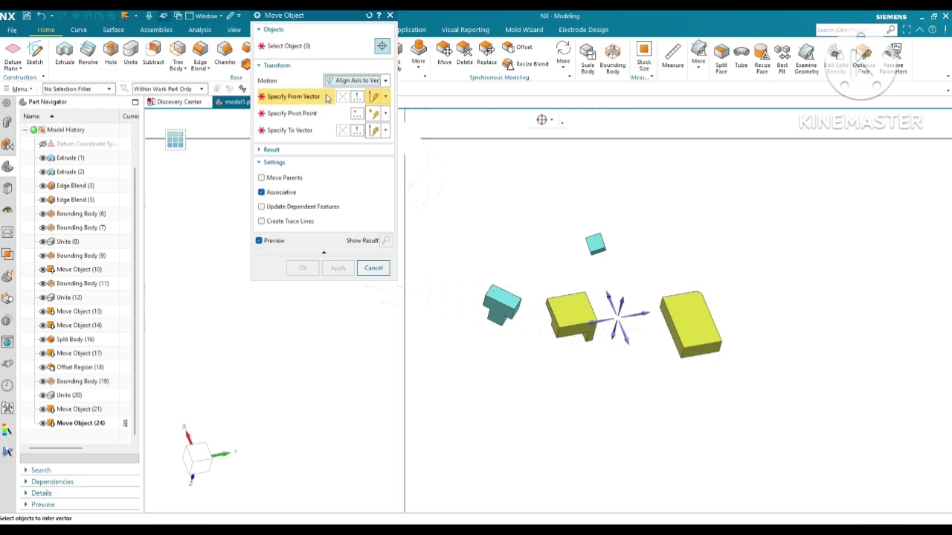
pyautogui.click(288, 49)
pyautogui.scroll(2, 600, 300)
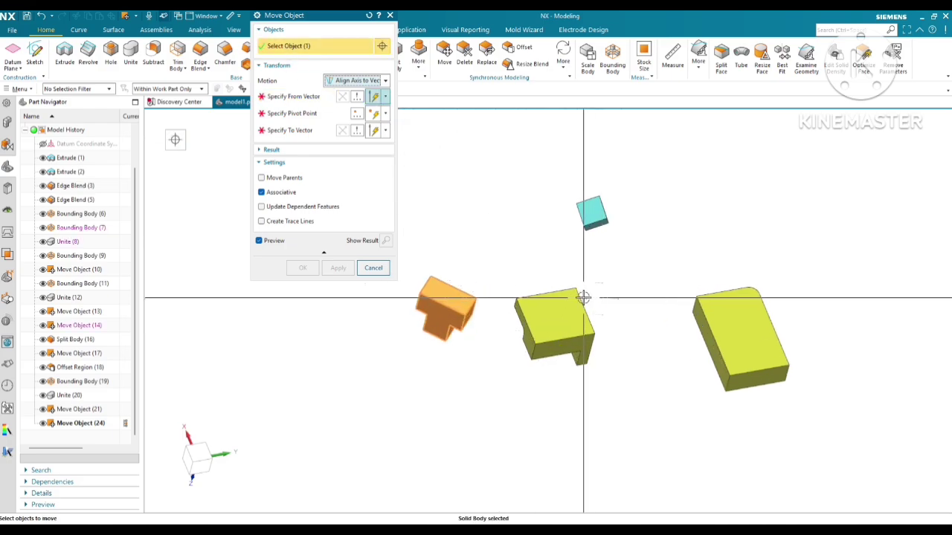
pyautogui.click(306, 97)
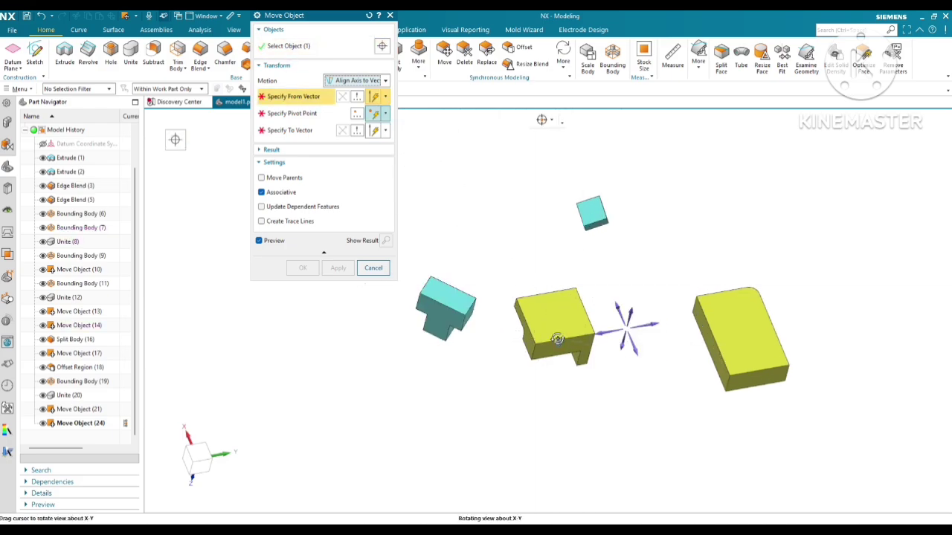
pyautogui.moveTo(558, 338); pyautogui.dragTo(580, 338, button='middle')
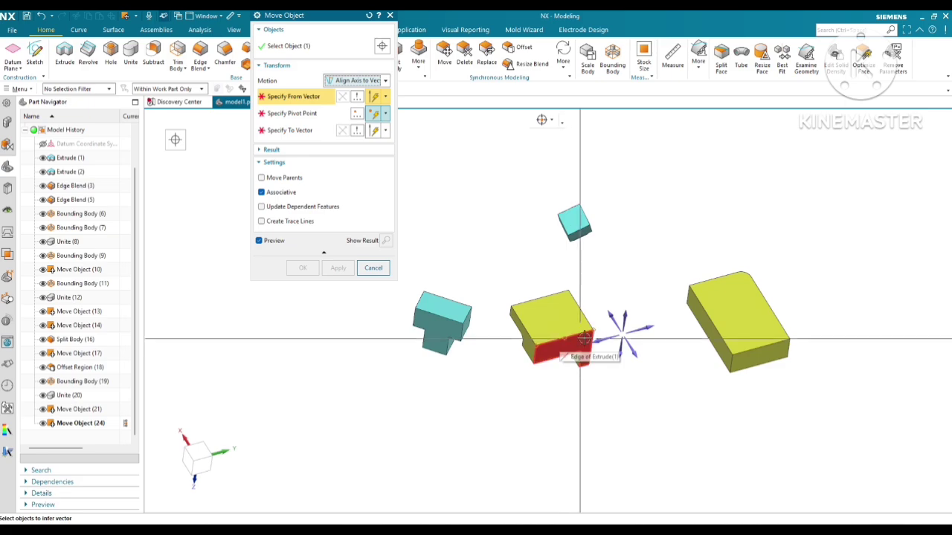
pyautogui.scroll(2, 639, 352)
pyautogui.click(628, 337)
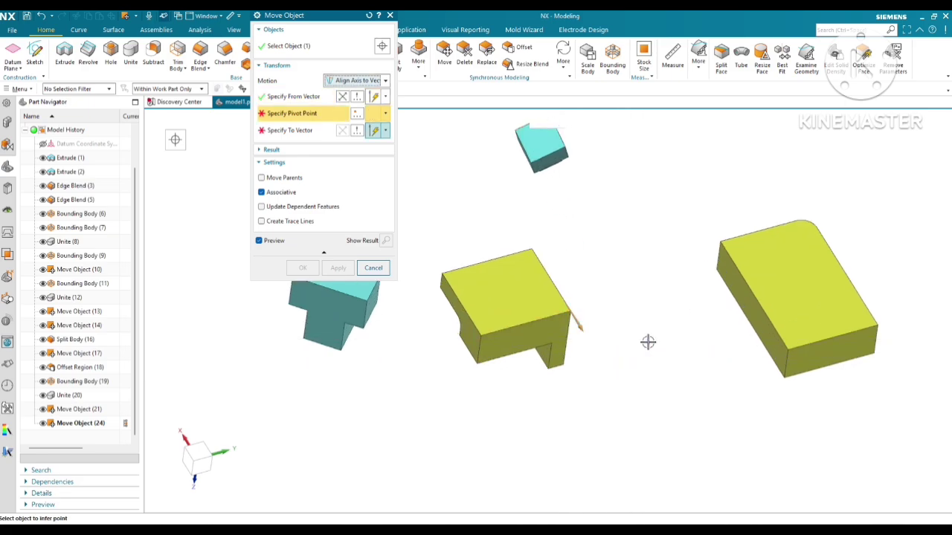
pyautogui.scroll(-3, 646, 340)
pyautogui.scroll(3, 476, 323)
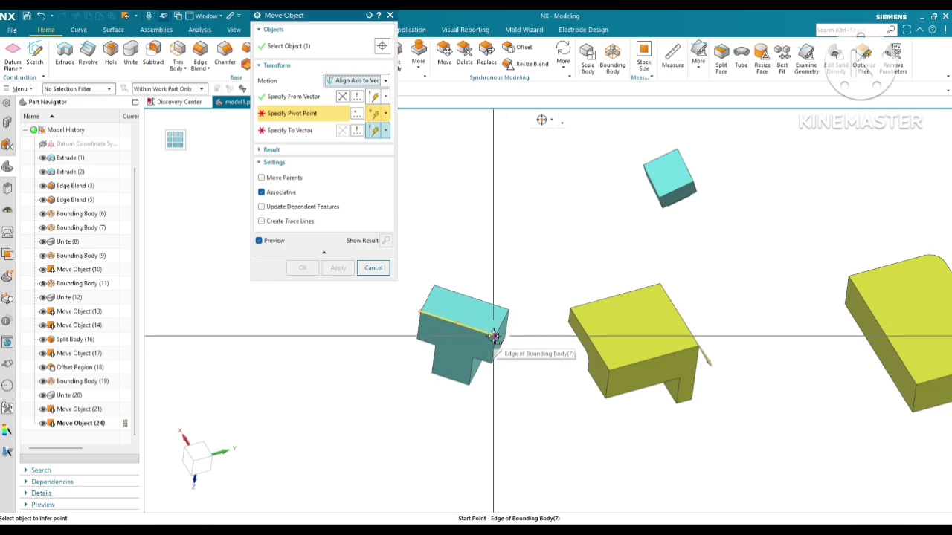
pyautogui.click(357, 81)
pyautogui.click(355, 159)
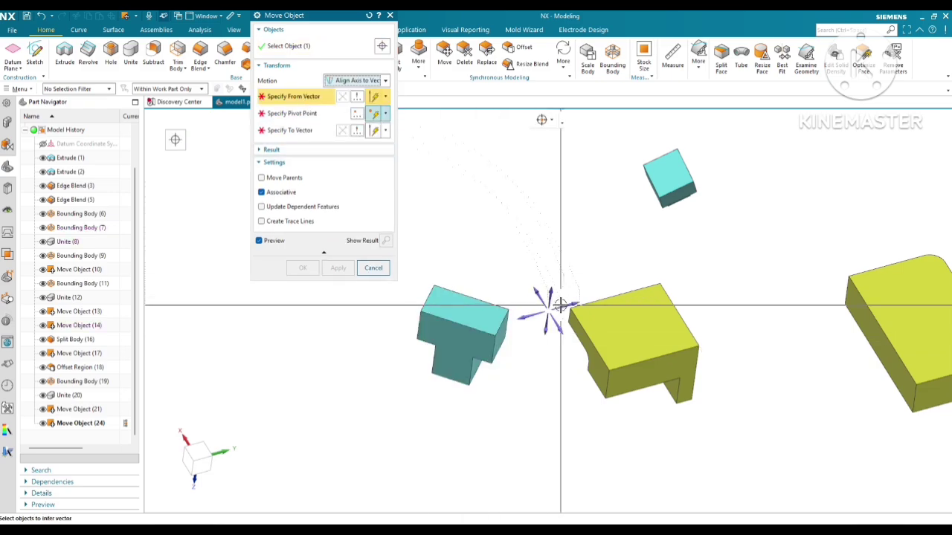
# - Align the cyan T-shaped block's top front edge to the yellow block's left top edge, pivoting about the cyan edge's left corner
pyautogui.scroll(1, 476, 331)
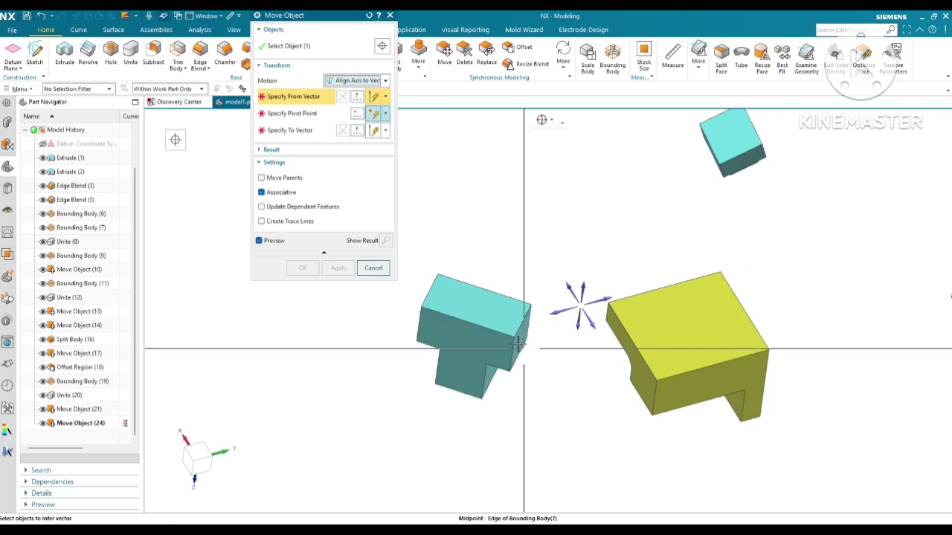
pyautogui.click(500, 332)
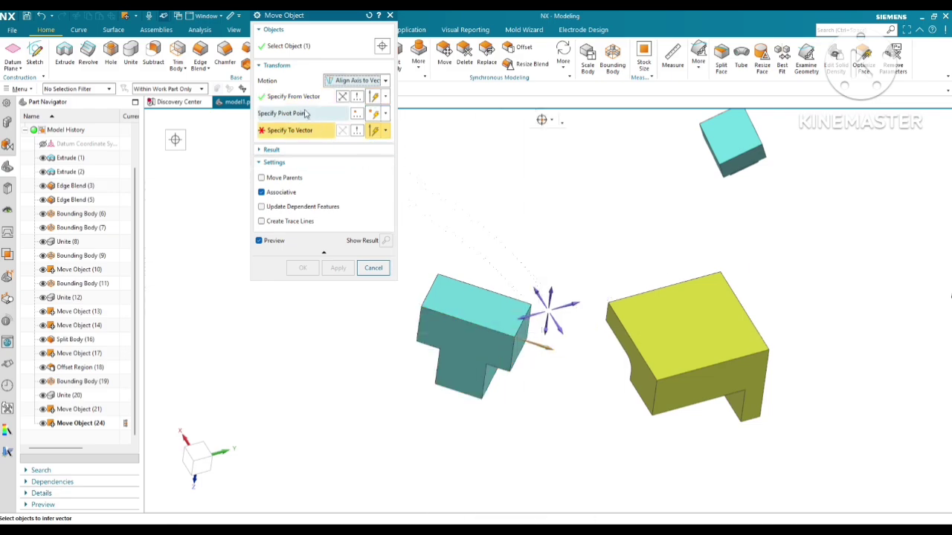
pyautogui.click(420, 309)
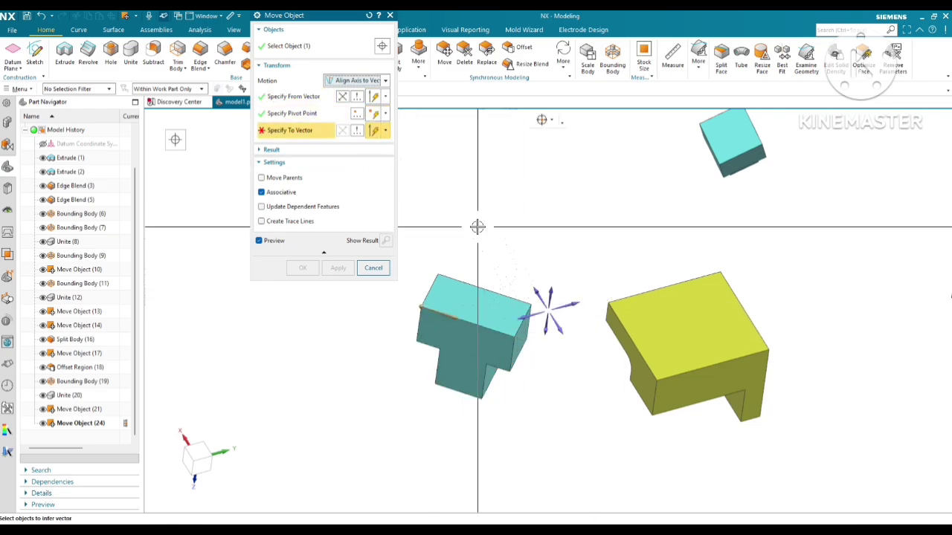
pyautogui.click(638, 350)
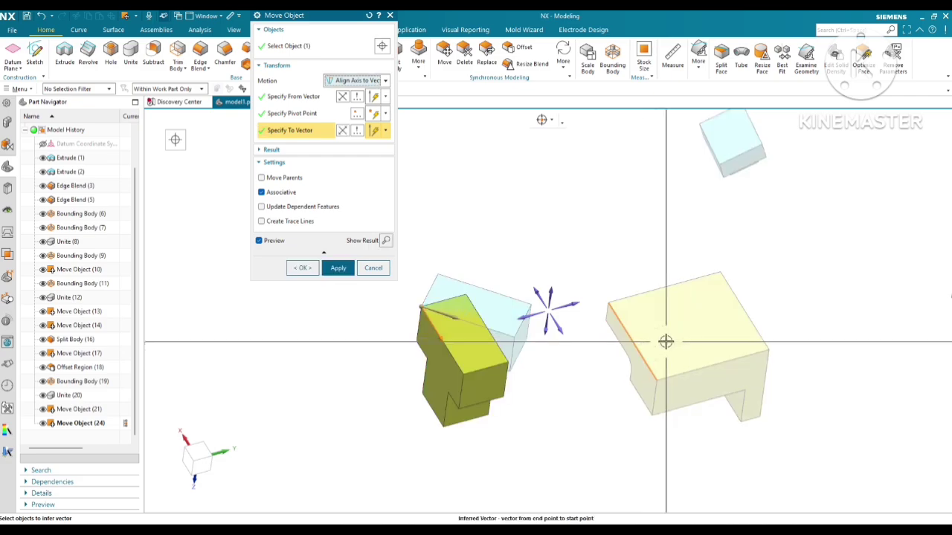
pyautogui.click(339, 269)
pyautogui.press('Escape')
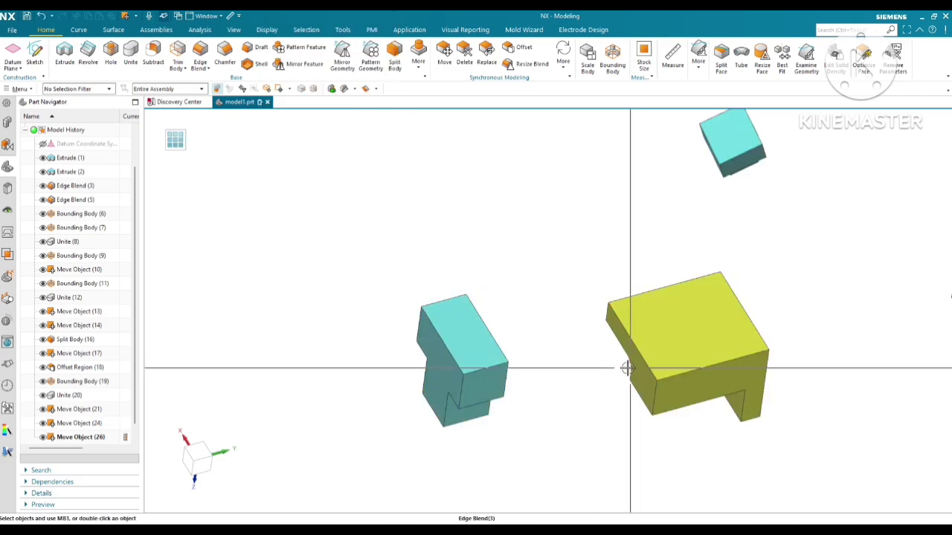
# - Inspect the cyan T-shaped block's alignment with the yellow block in a straight-on view and an angled view
pyautogui.press('F8')
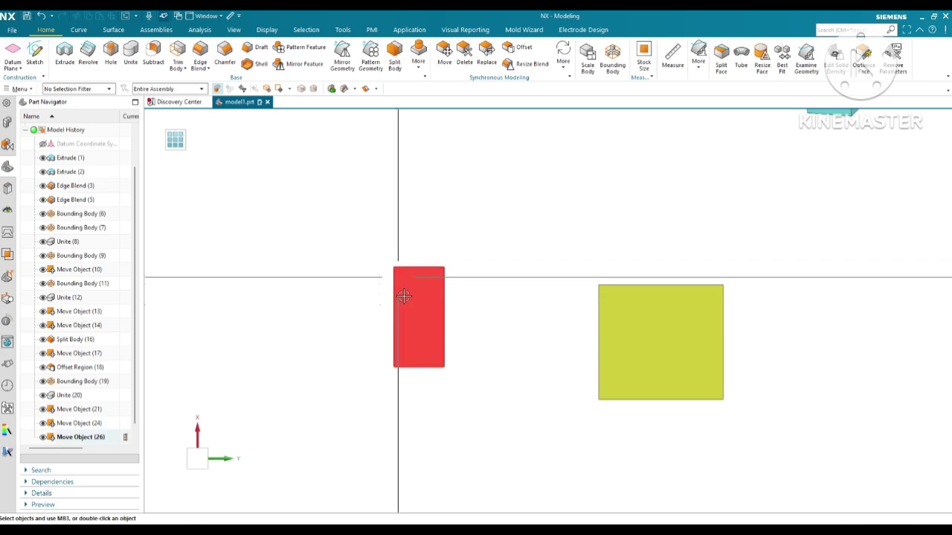
pyautogui.click(608, 374)
pyautogui.press('Escape')
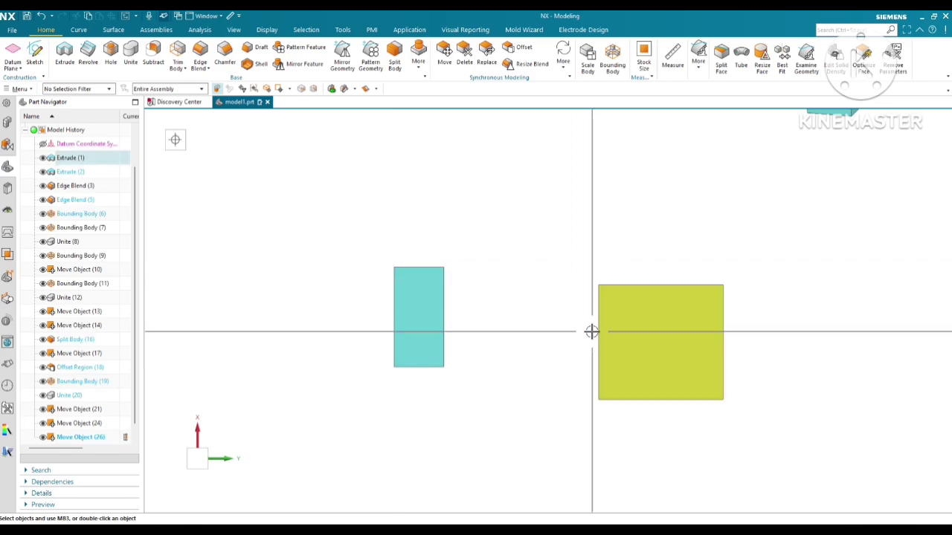
pyautogui.scroll(-3, 530, 360)
pyautogui.moveTo(530, 360); pyautogui.dragTo(618, 357, button='middle')
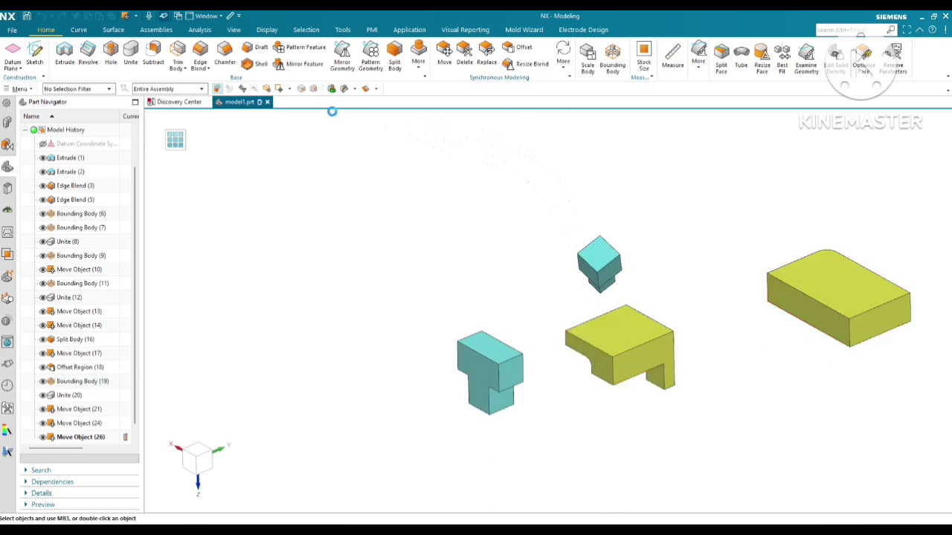
# - Start a Move Object operation with CSYS to CSYS motion
pyautogui.click(348, 81)
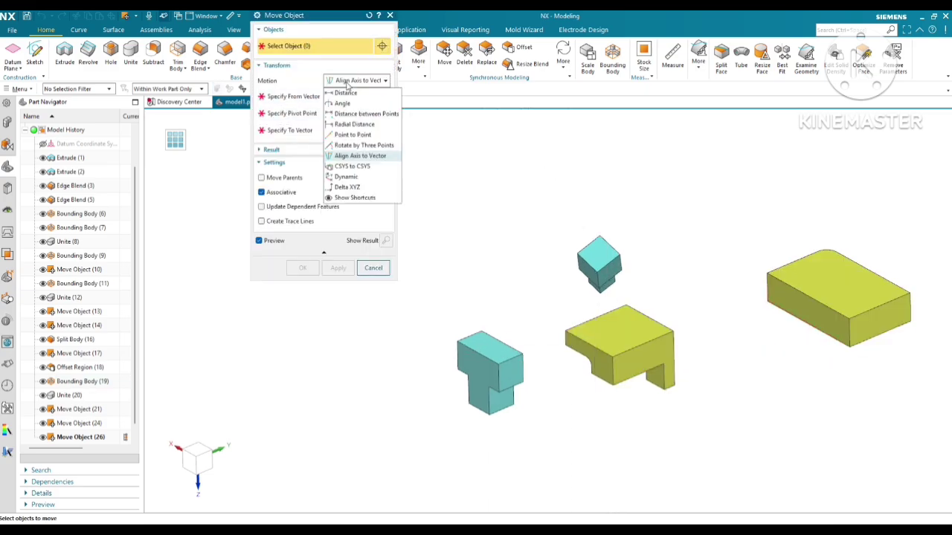
pyautogui.click(355, 167)
pyautogui.scroll(-2, 614, 324)
pyautogui.moveTo(614, 323); pyautogui.dragTo(673, 334, button='middle')
pyautogui.scroll(2, 537, 364)
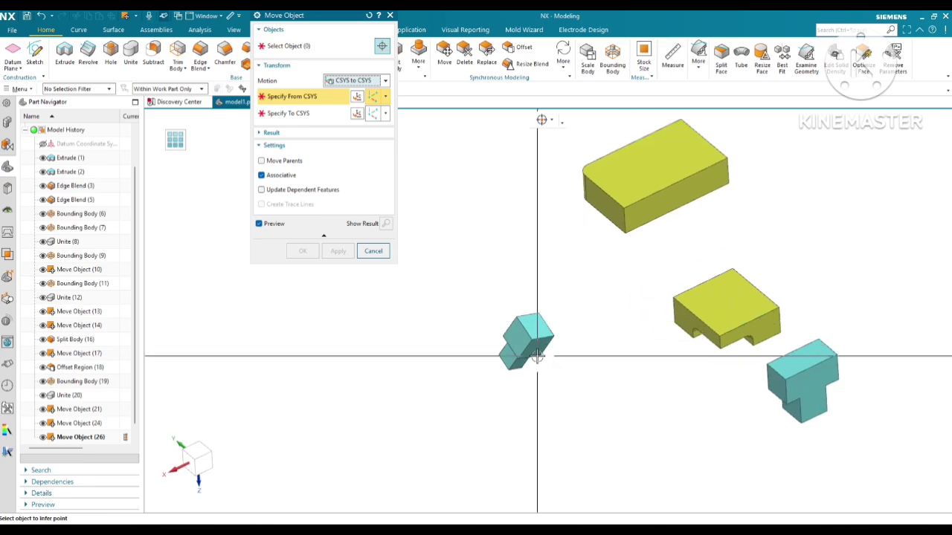
pyautogui.scroll(2, 538, 357)
pyautogui.click(289, 46)
pyautogui.click(524, 336)
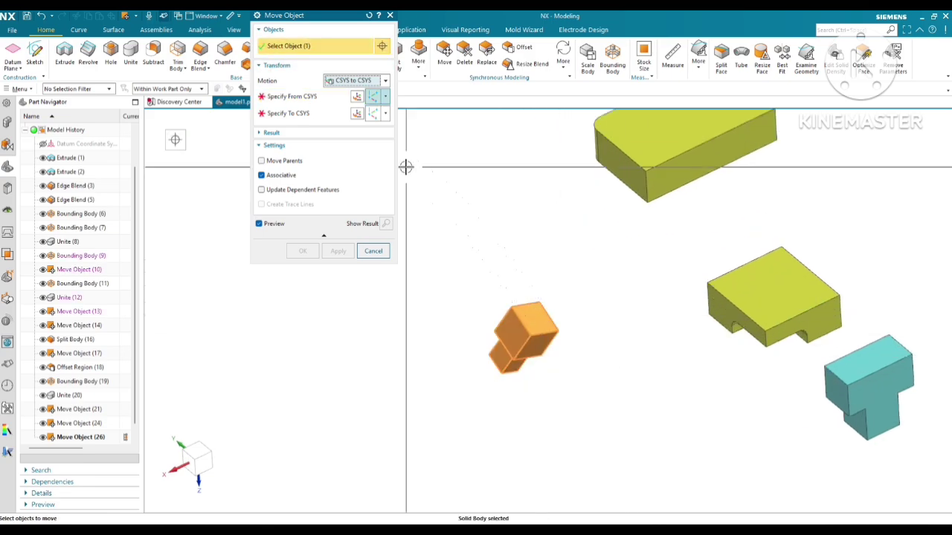
pyautogui.click(346, 96)
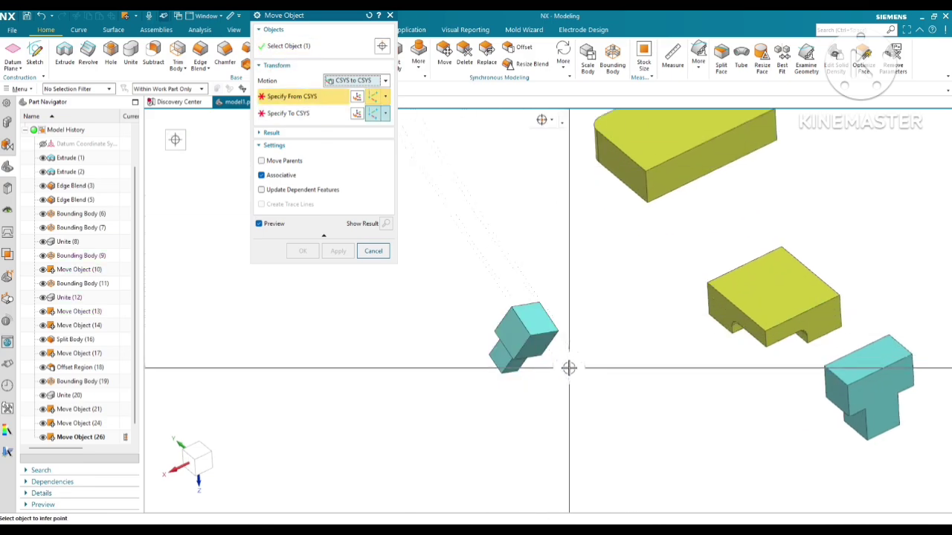
pyautogui.scroll(2, 521, 327)
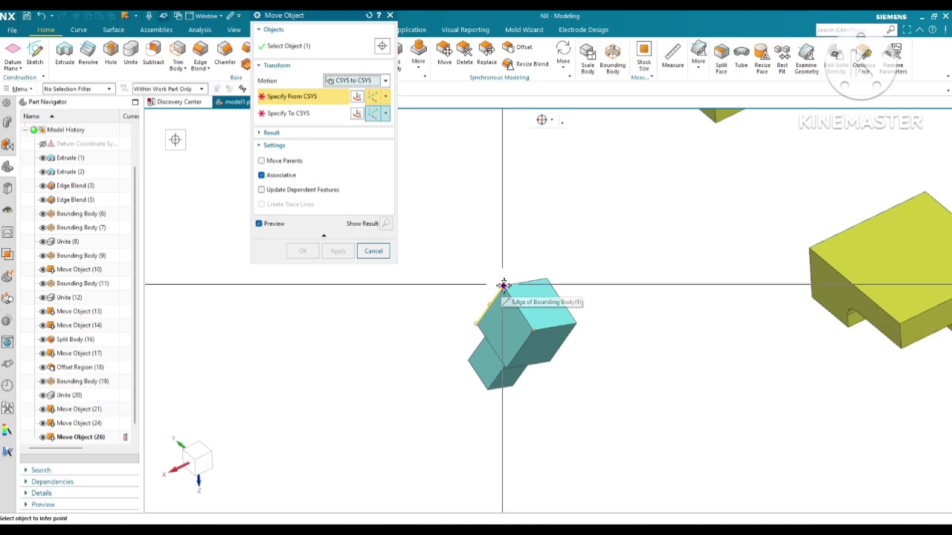
pyautogui.click(577, 321)
pyautogui.scroll(-3, 531, 229)
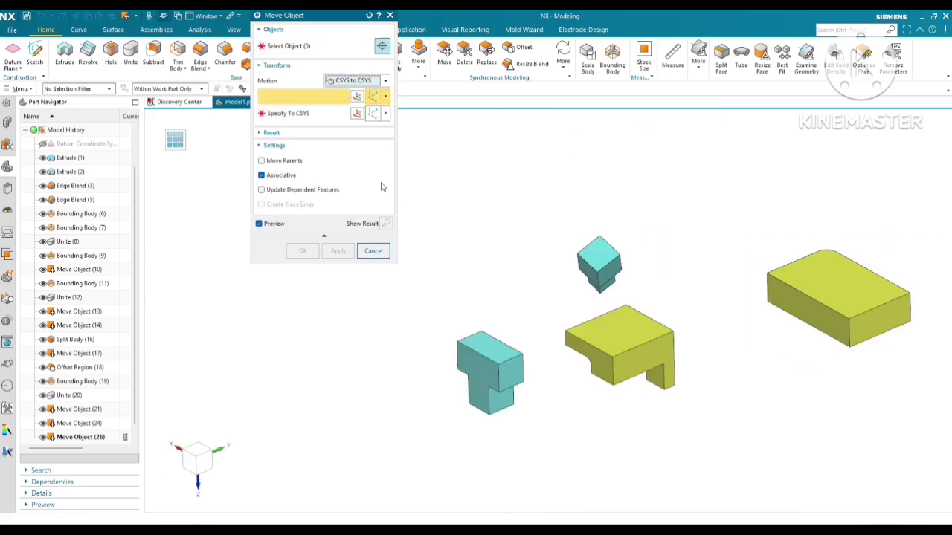
# - Select the tilted cyan block to move and define its From CSYS at the near top corner, with X and Y along the adjoining top edges
pyautogui.scroll(-3, 611, 317)
pyautogui.moveTo(611, 317); pyautogui.dragTo(528, 333, button='middle')
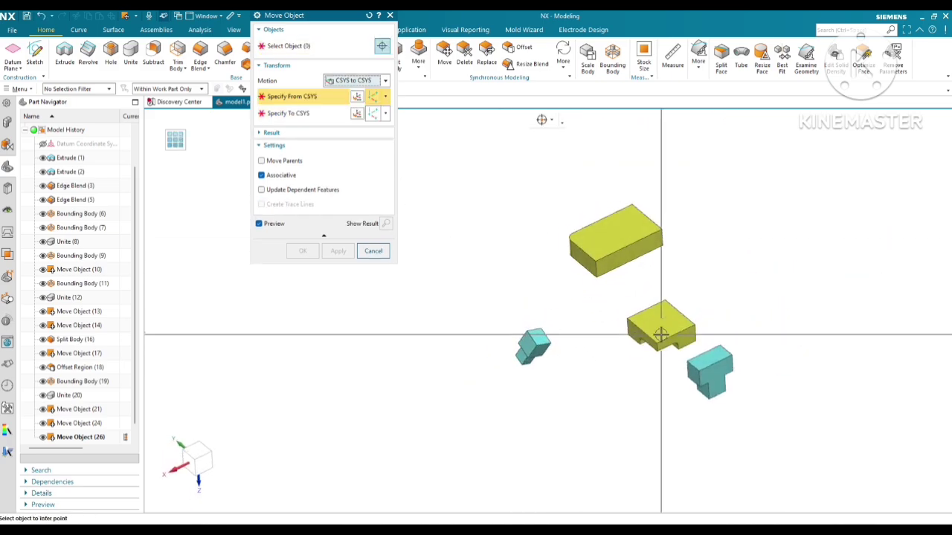
pyautogui.scroll(3, 537, 356)
pyautogui.click(290, 45)
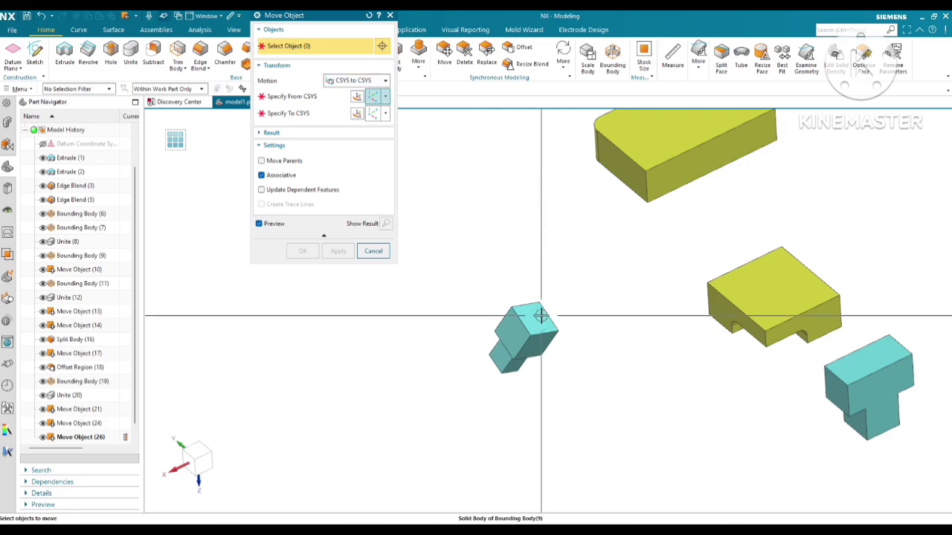
pyautogui.click(522, 330)
pyautogui.click(312, 97)
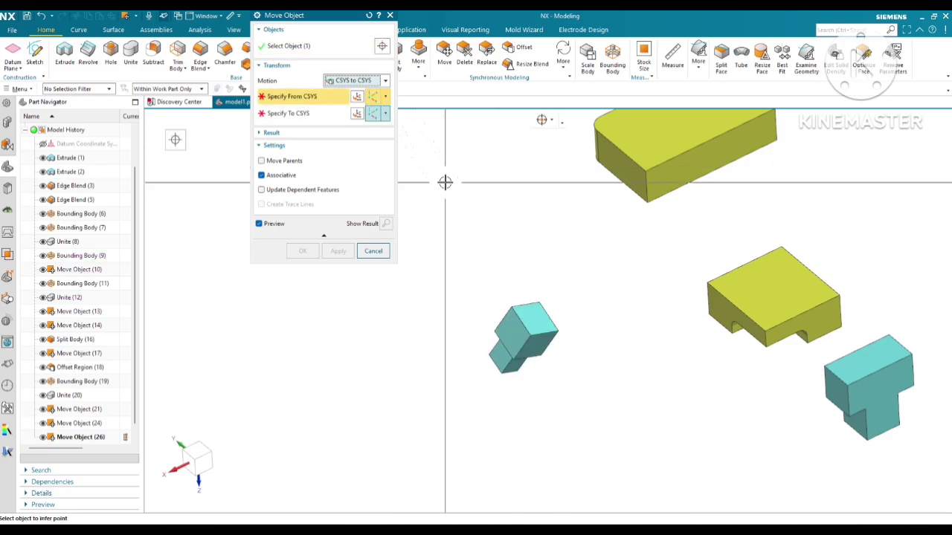
pyautogui.scroll(3, 524, 335)
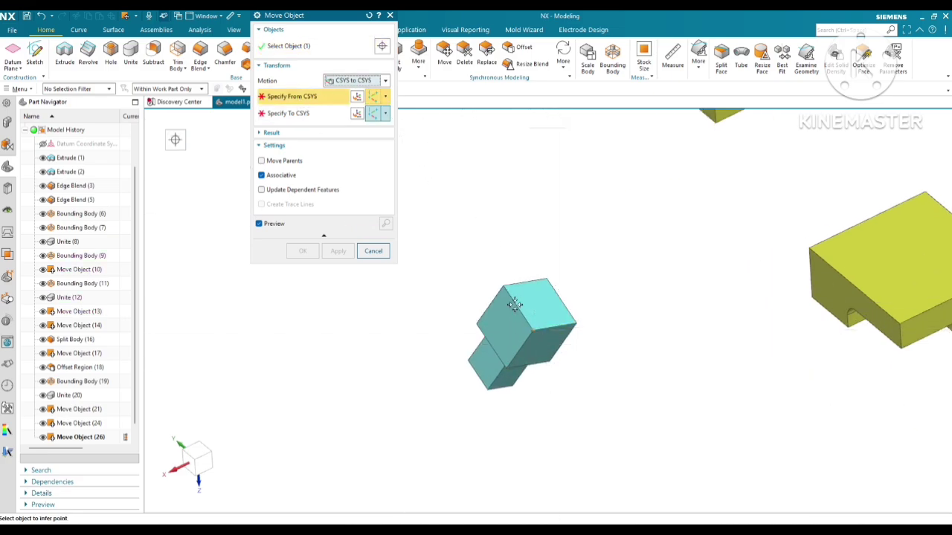
pyautogui.click(578, 322)
pyautogui.scroll(-3, 531, 234)
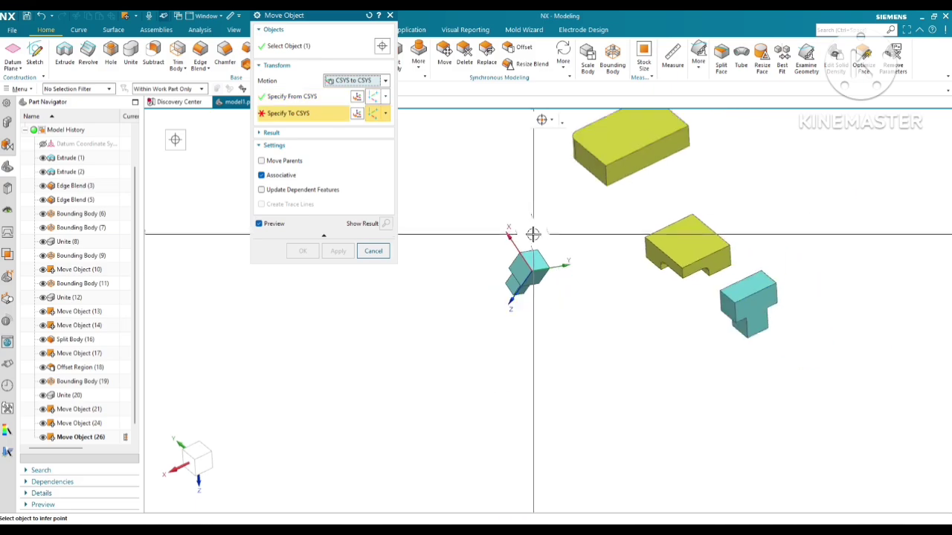
# - Define the To CSYS at the cyan T-shaped block's left top corner, with X along its short top edge, and apply the move
pyautogui.scroll(2, 725, 293)
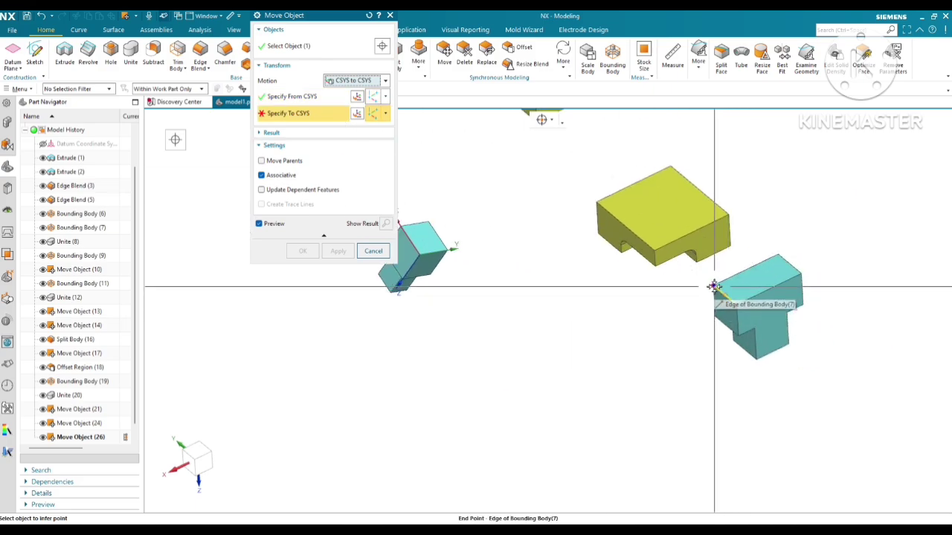
pyautogui.click(797, 274)
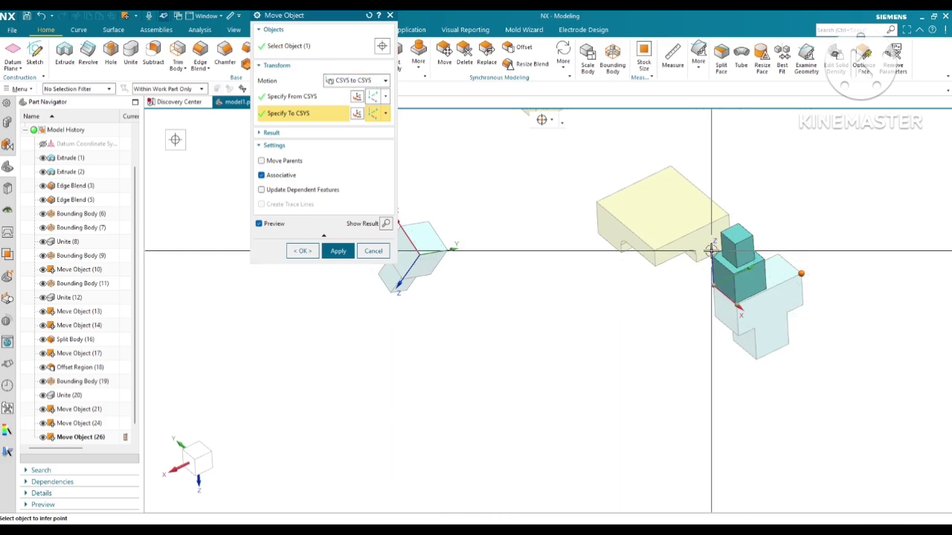
pyautogui.click(338, 251)
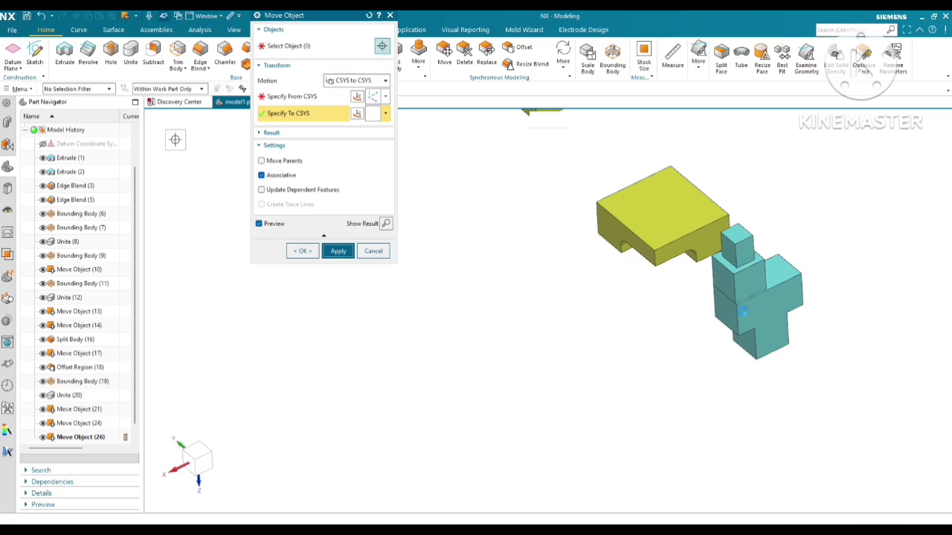
pyautogui.press('Escape')
# - Delete the cyan block's CSYS to CSYS move, the last feature in the model history
pyautogui.moveTo(749, 298); pyautogui.dragTo(693, 332, button='middle')
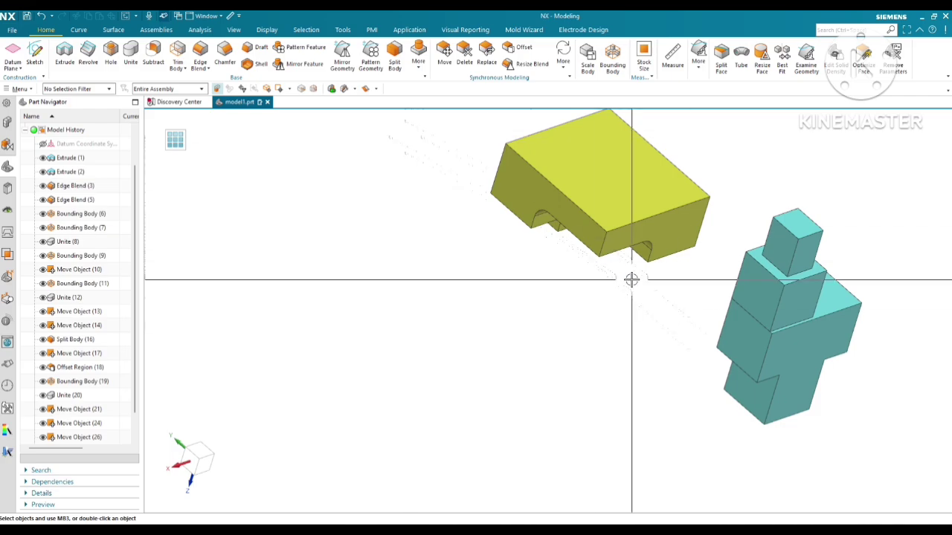
pyautogui.scroll(-1, 112, 416)
pyautogui.rightClick(100, 423)
pyautogui.click(179, 401)
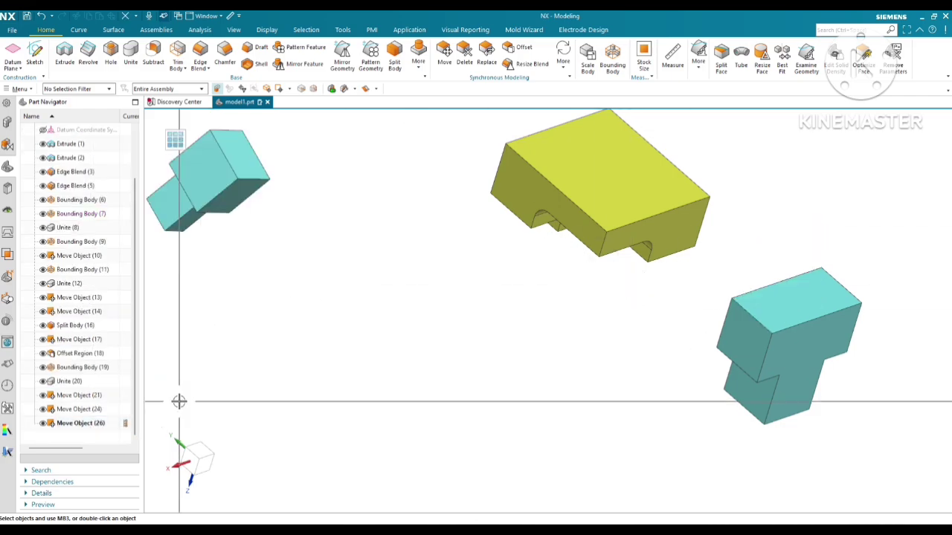
pyautogui.scroll(-3, 548, 334)
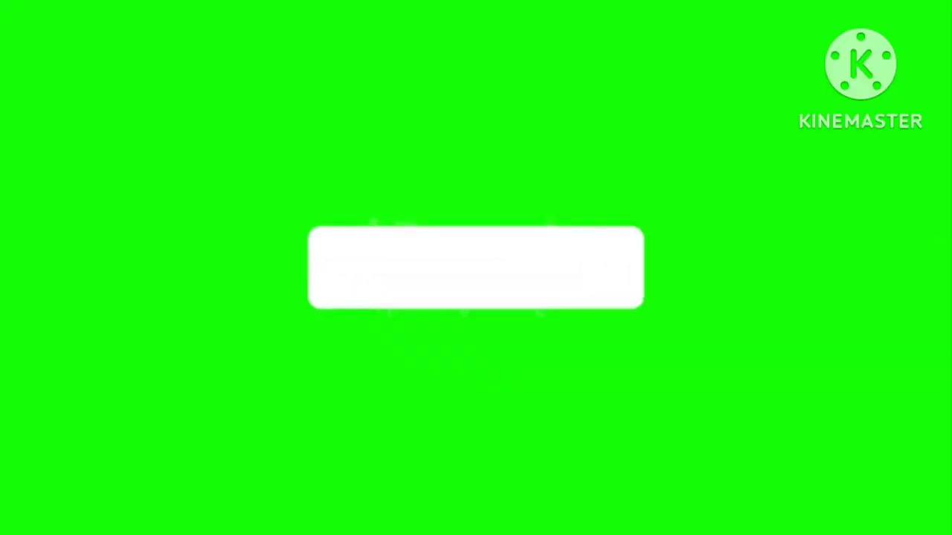